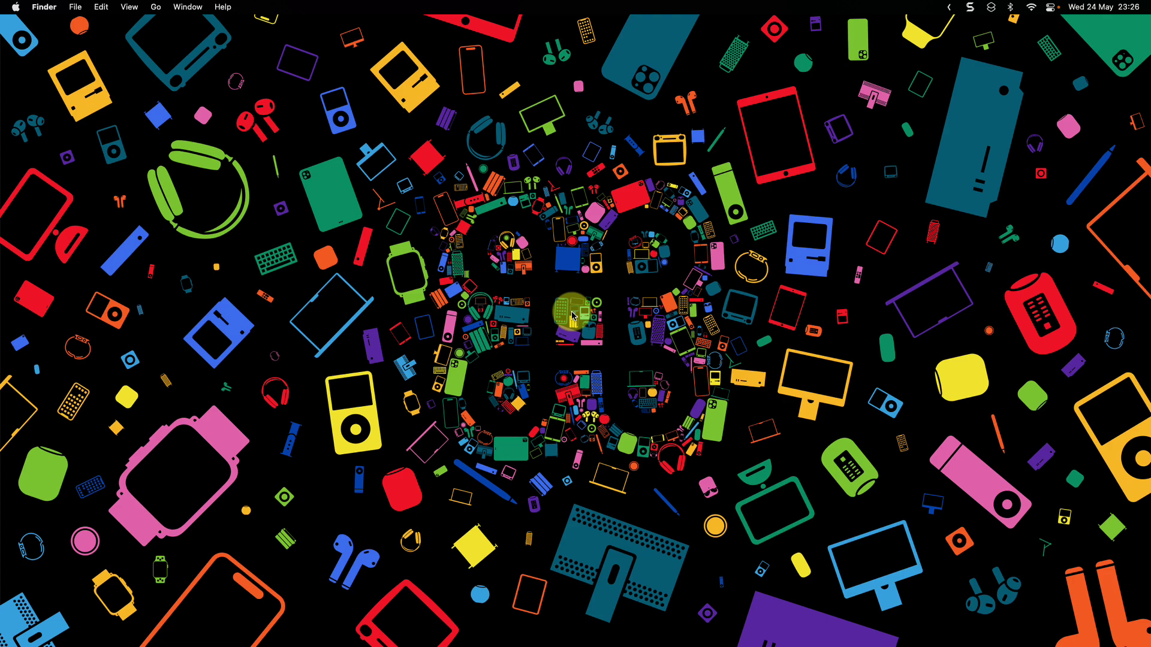
Step: Switch to the desktop Space holding the 'STONKS AND MORE' Excel workbook
key("ctrl+Right")
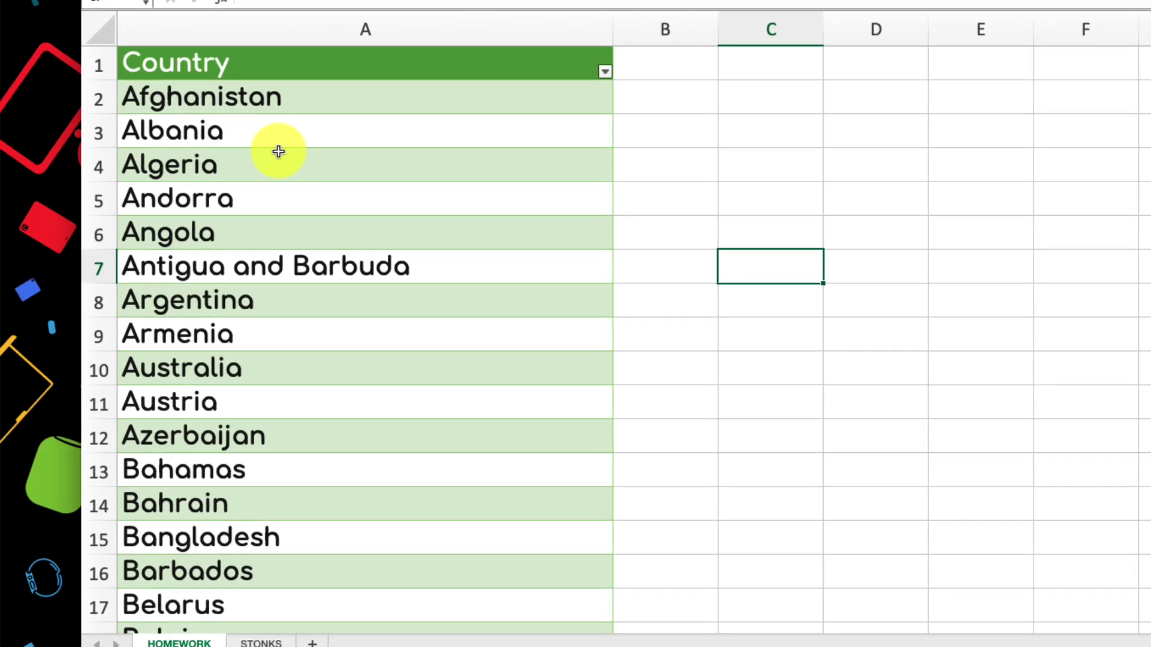
left_click(278, 151)
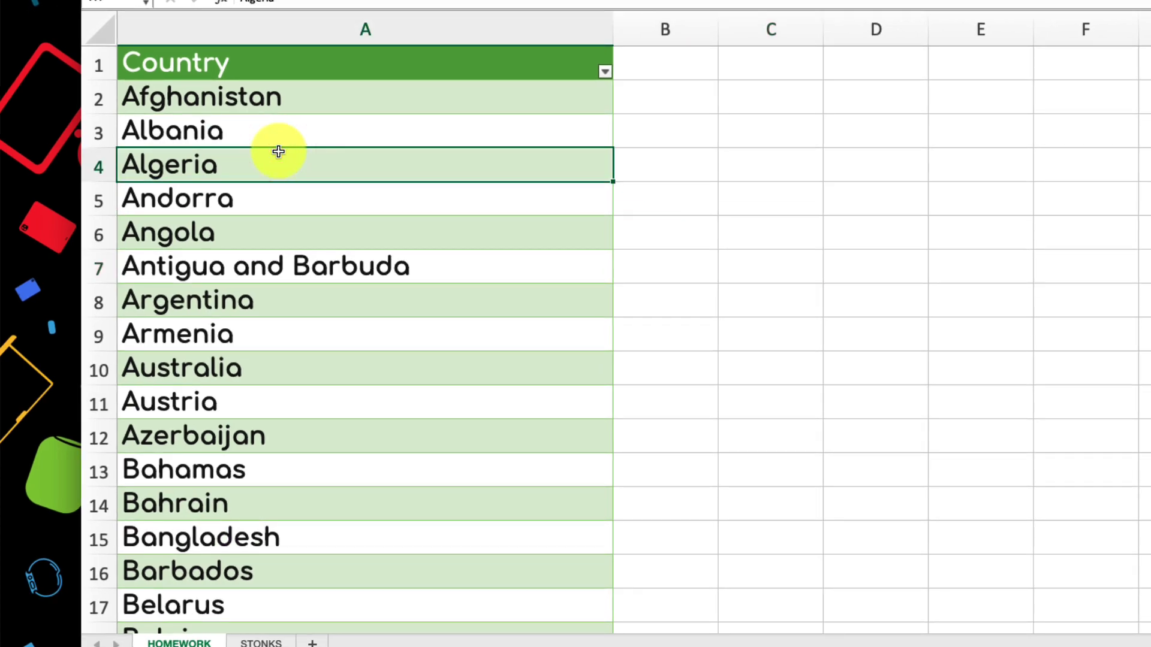
scroll(278, 152, "down", 9)
scroll(277, 152, "down", 2)
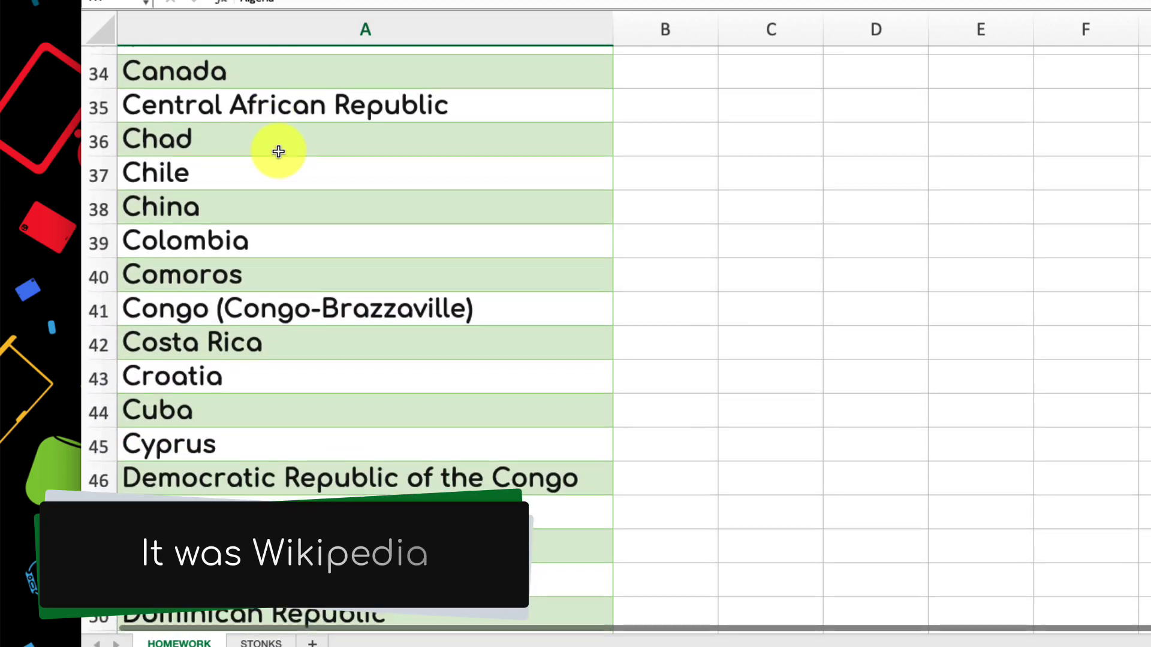
scroll(278, 151, "down", 8)
scroll(278, 151, "down", 2)
scroll(278, 151, "down", 10)
scroll(278, 151, "down", 4)
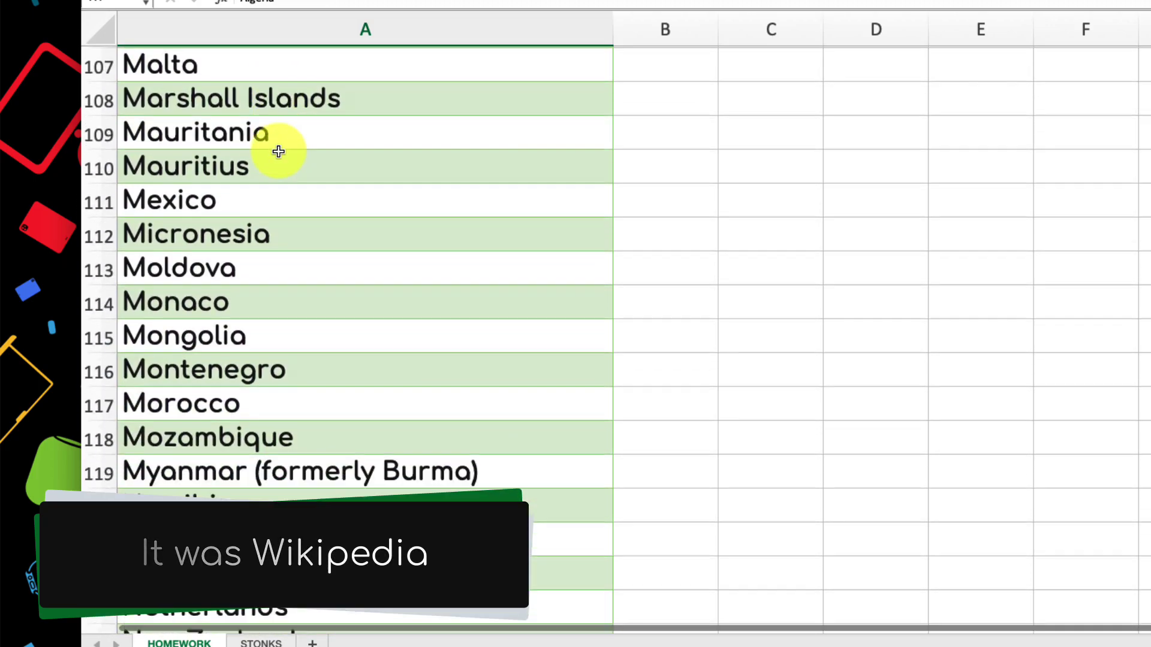
scroll(277, 151, "down", 1)
scroll(278, 151, "up", 3)
scroll(277, 151, "up", 15)
scroll(278, 151, "up", 5)
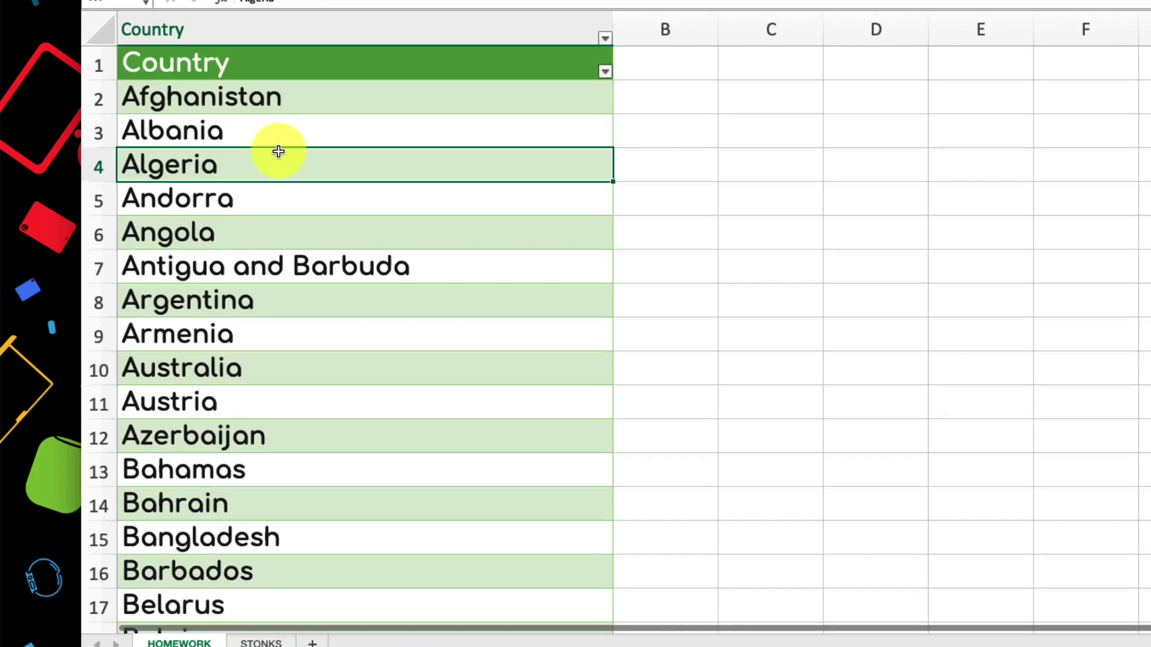
scroll(278, 151, "down", 1)
scroll(278, 151, "up", 1)
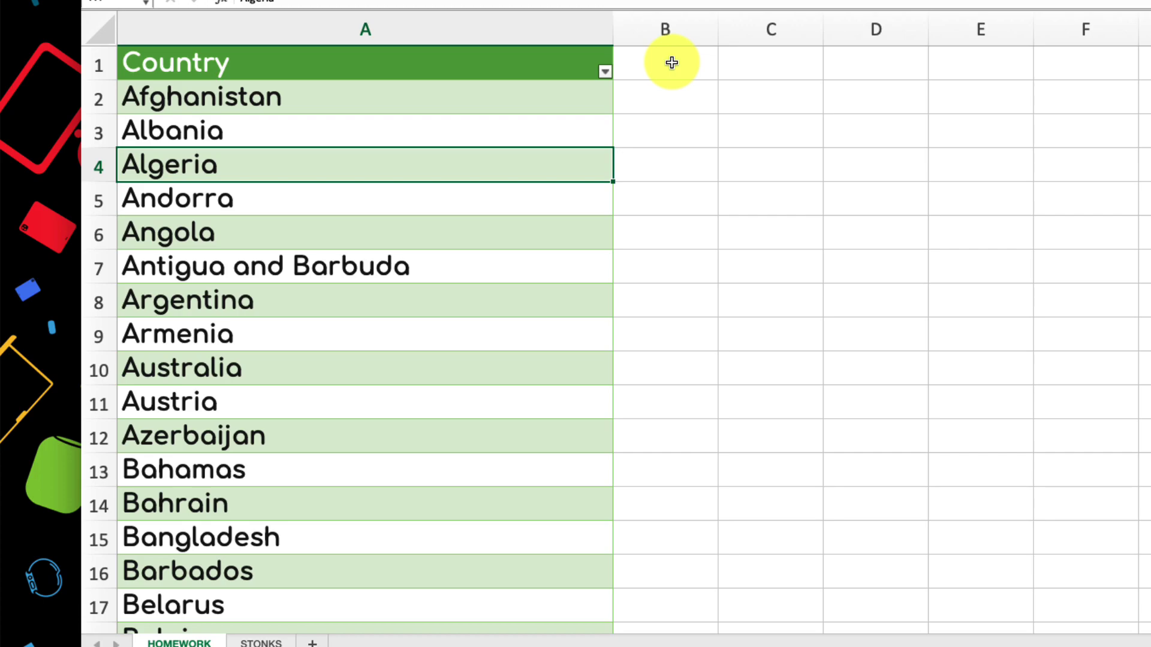
Step: Select the country names in column A and expand the Data Types gallery
left_click(376, 145)
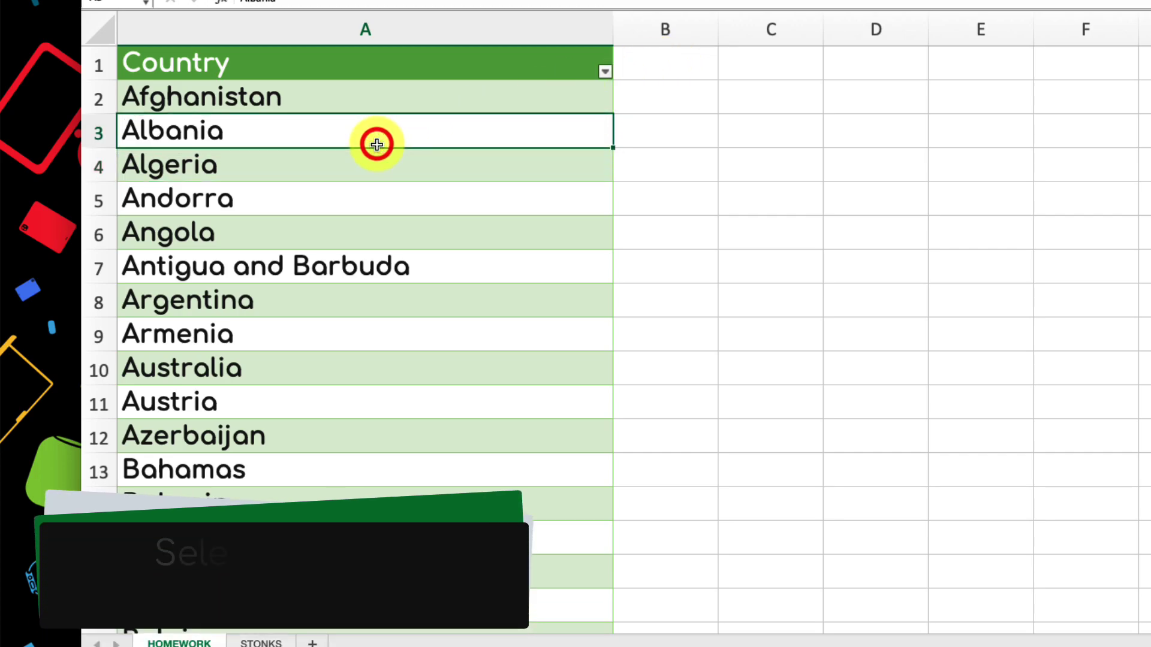
key("ctrl+a")
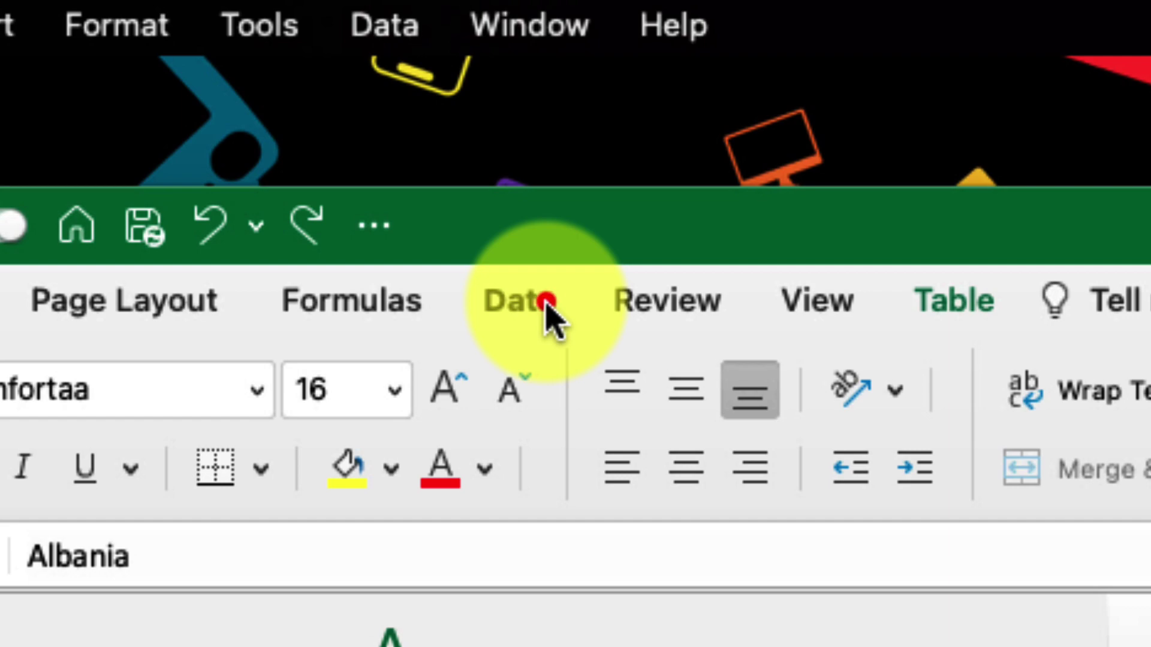
left_click(545, 306)
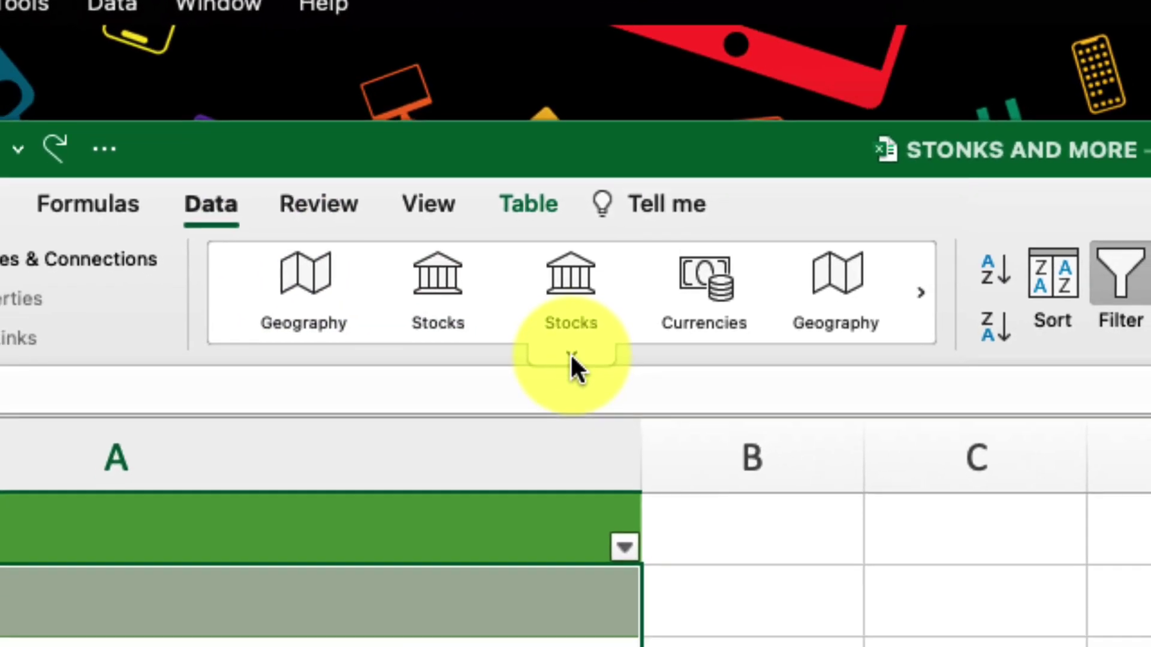
left_click(570, 388)
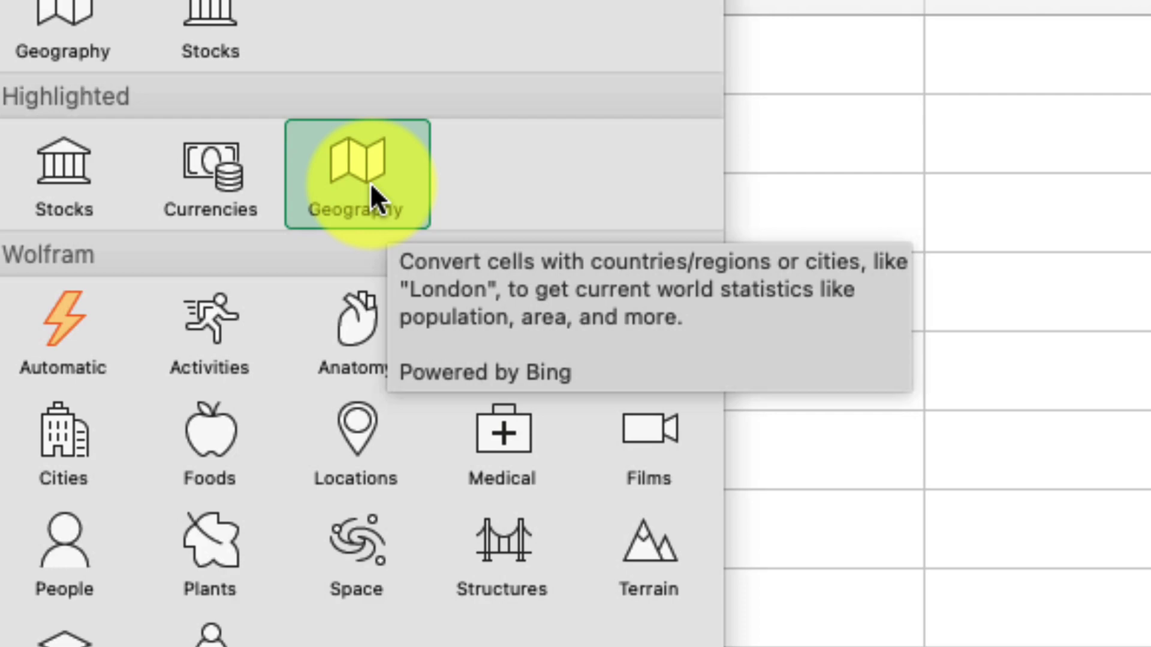
Step: Convert the selected countries to Geography and view Argentina's details card
left_click(369, 183)
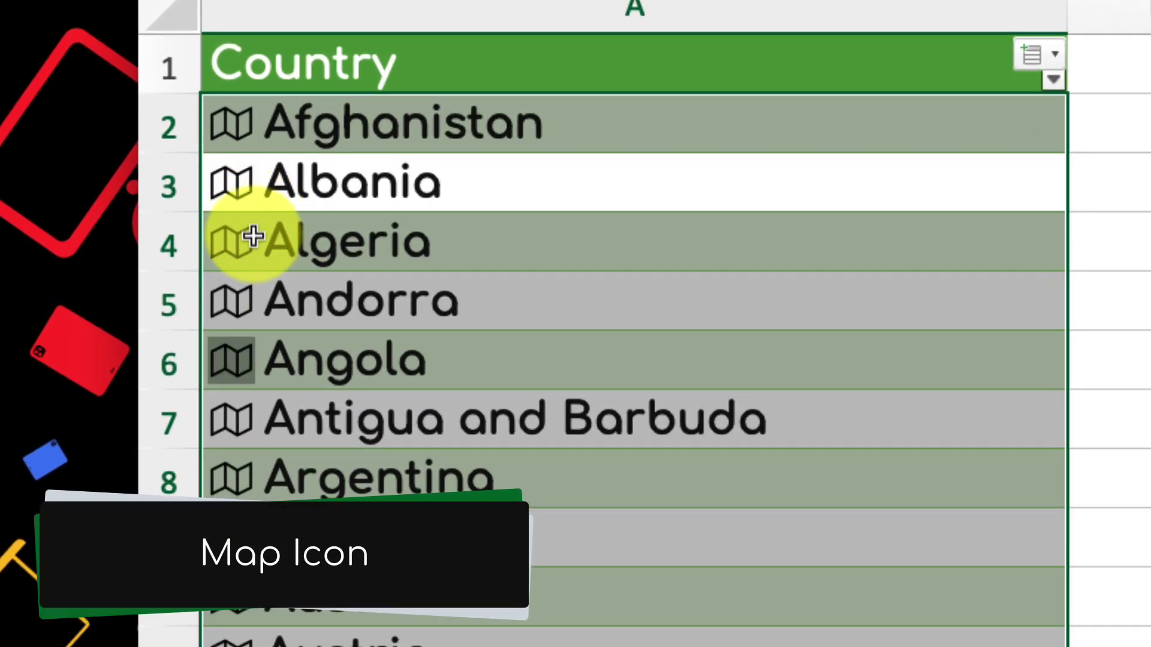
left_click(241, 495)
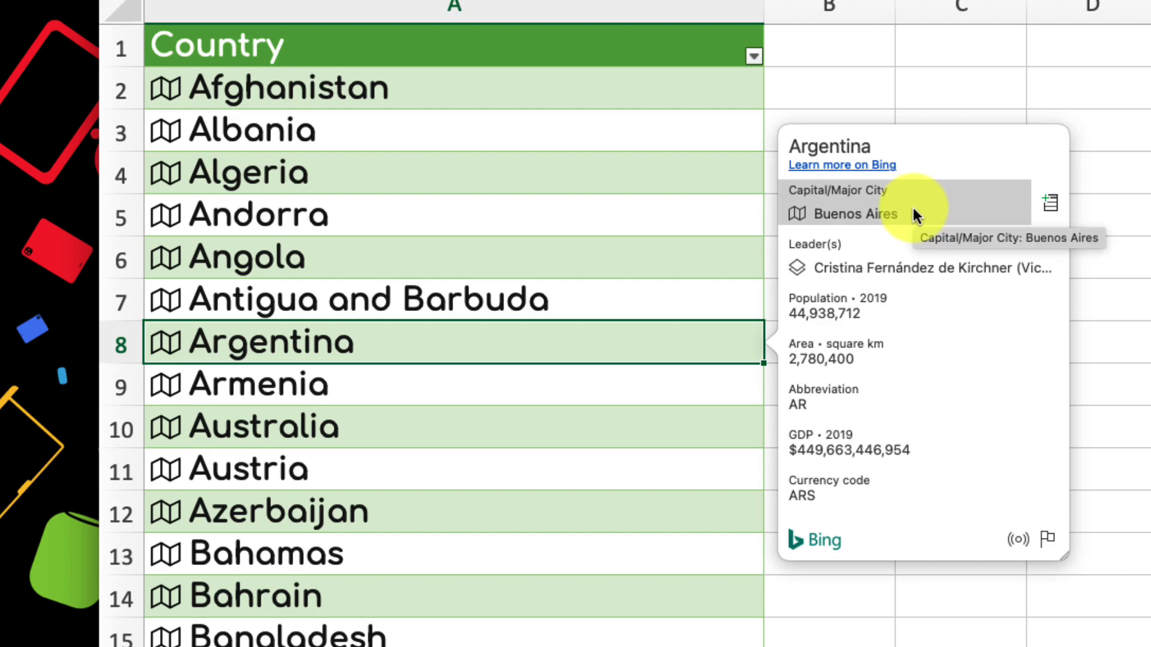
left_click(676, 89)
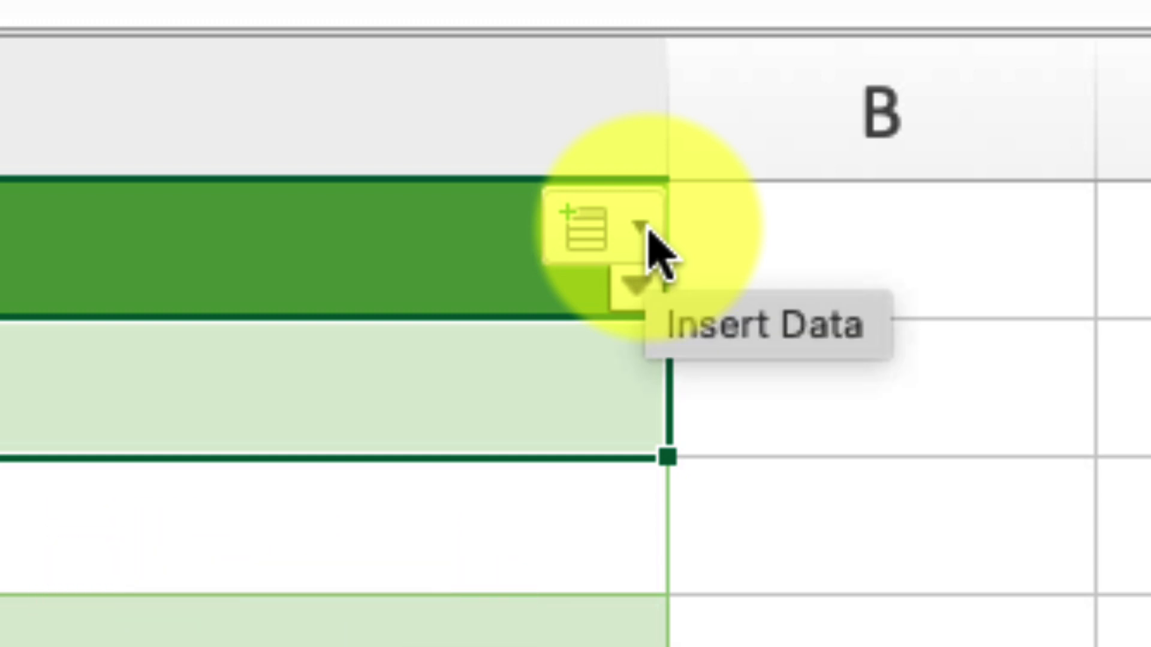
Step: Insert Capital/Major City as column B, autofit it, and view St. John's card
left_click(647, 231)
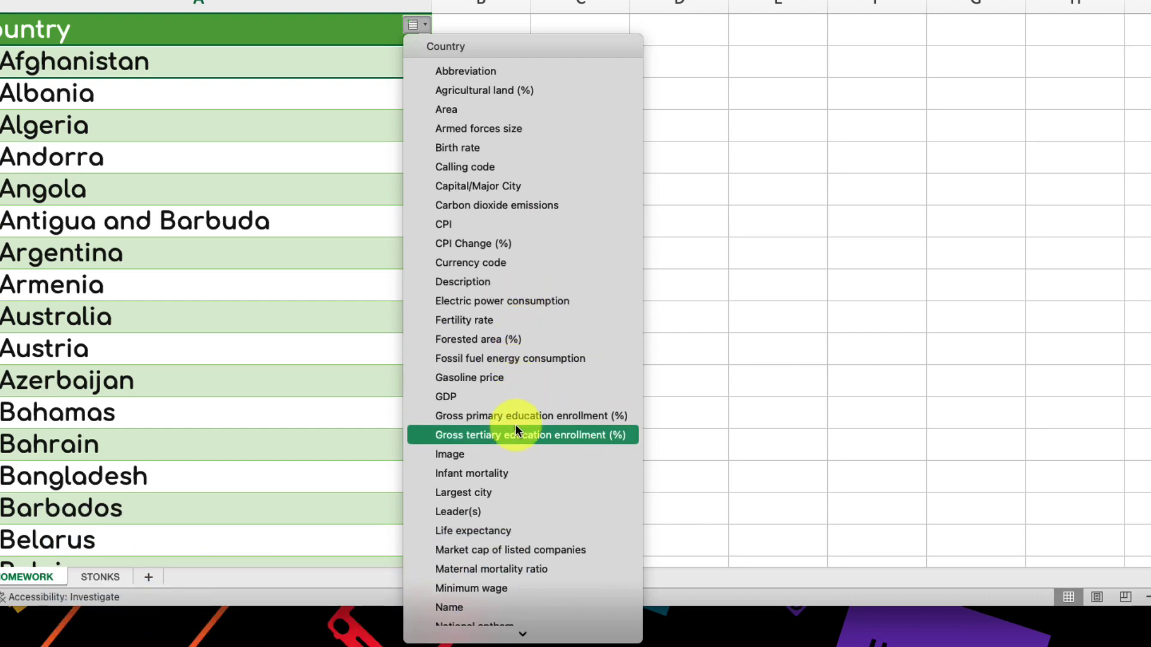
left_click(547, 187)
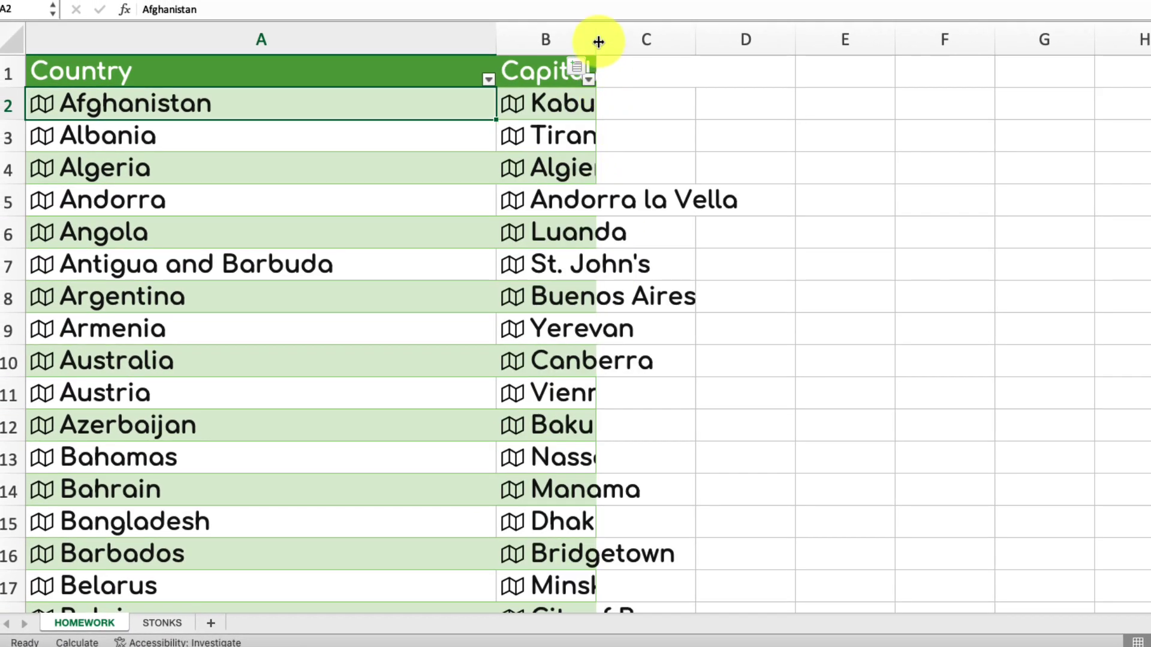
left_click(595, 38)
double_click(595, 38)
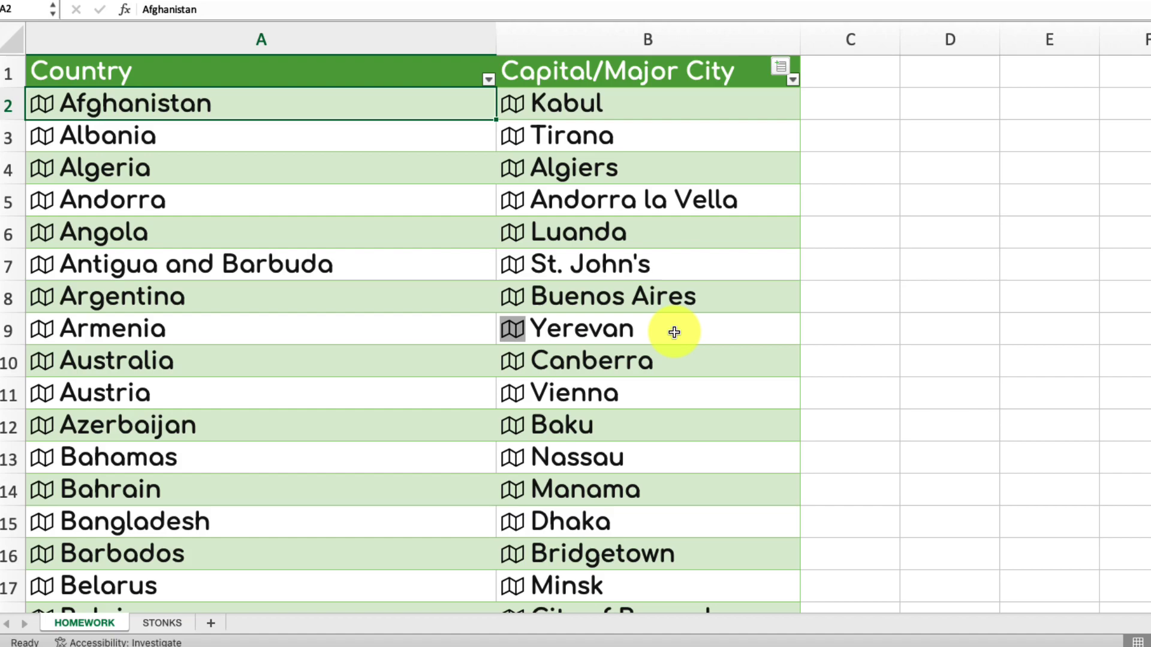
left_click(515, 267)
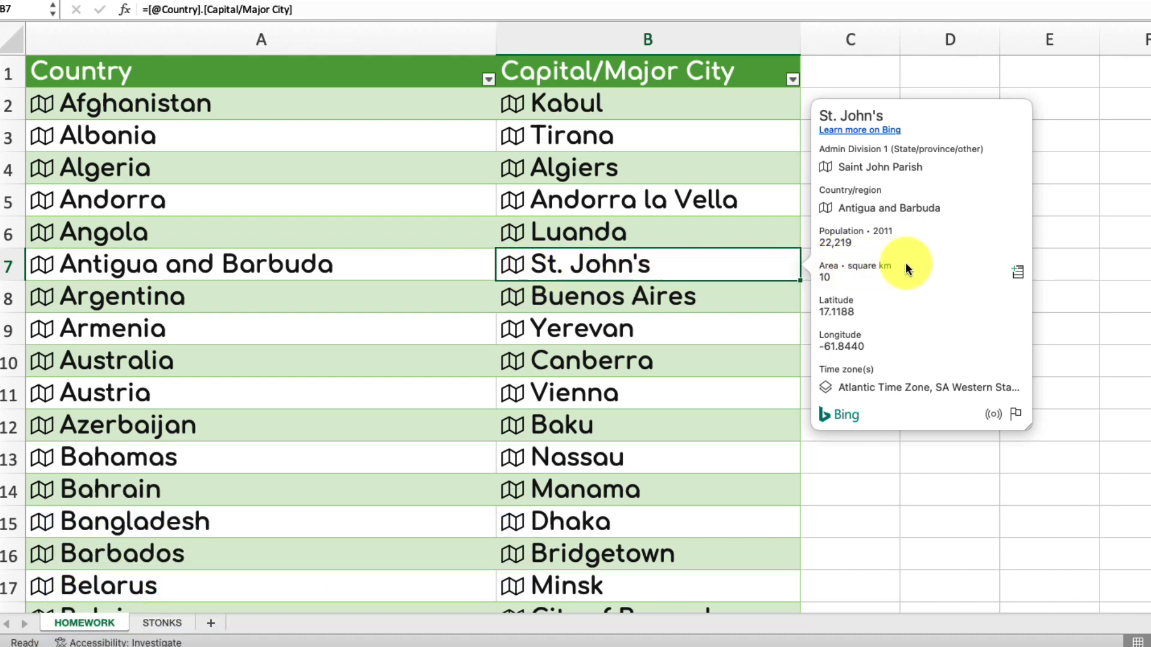
Step: Insert Life expectancy as column C, autofit it, and inspect Andorra's #FIELD! error
left_click(452, 108)
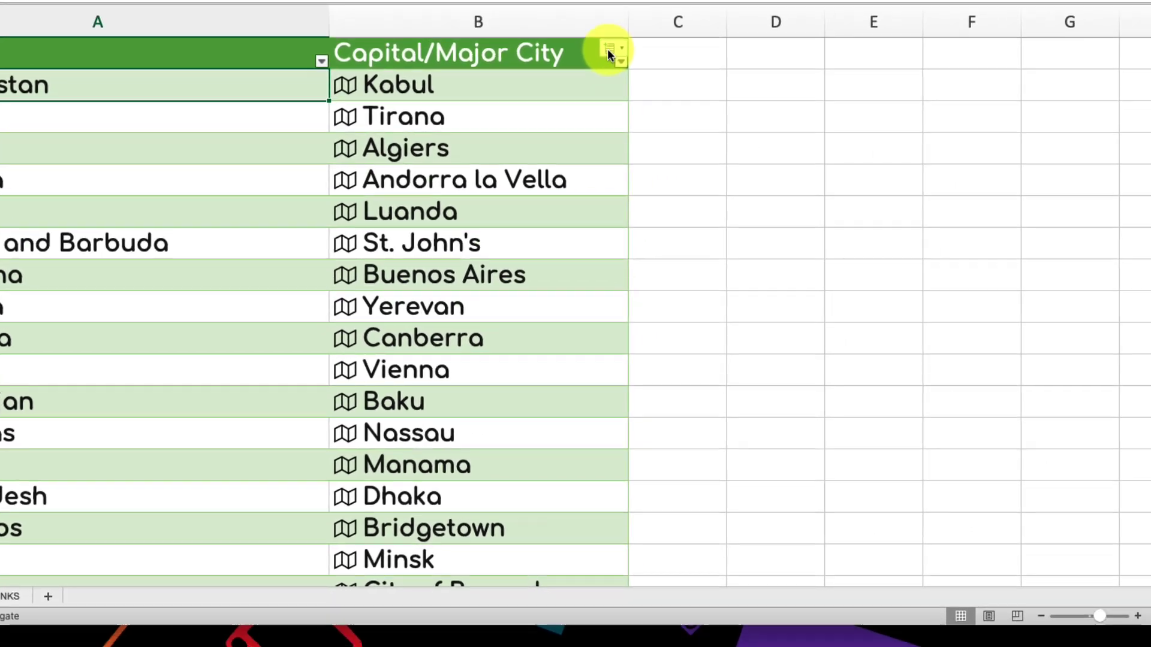
left_click(608, 52)
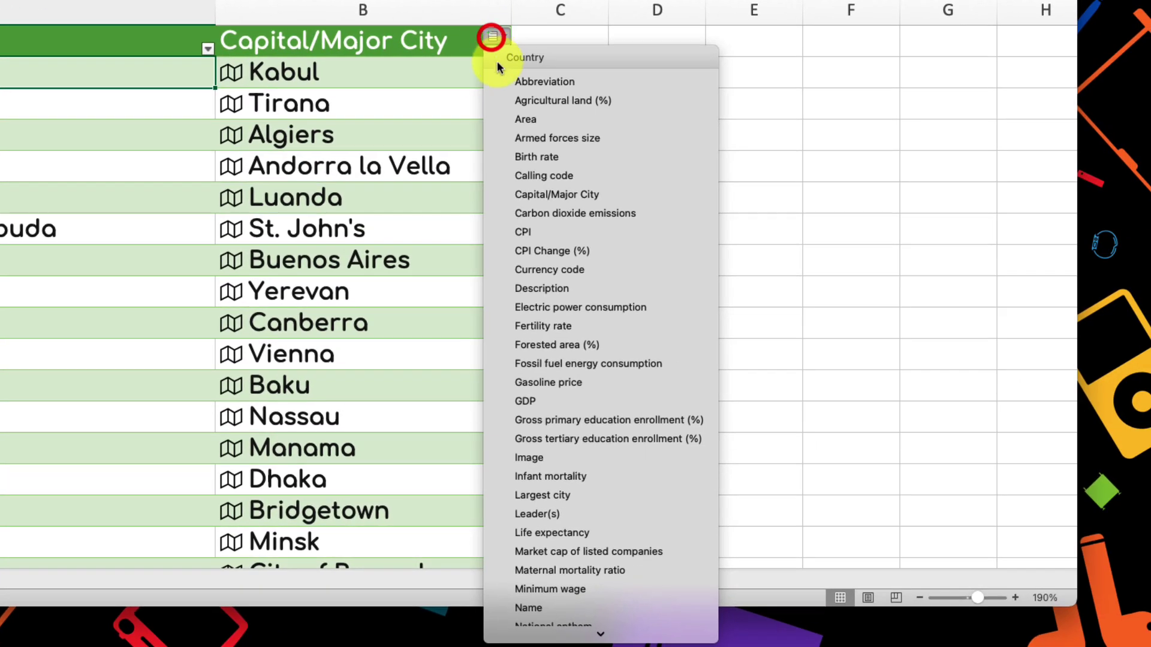
scroll(595, 444, "down", 1)
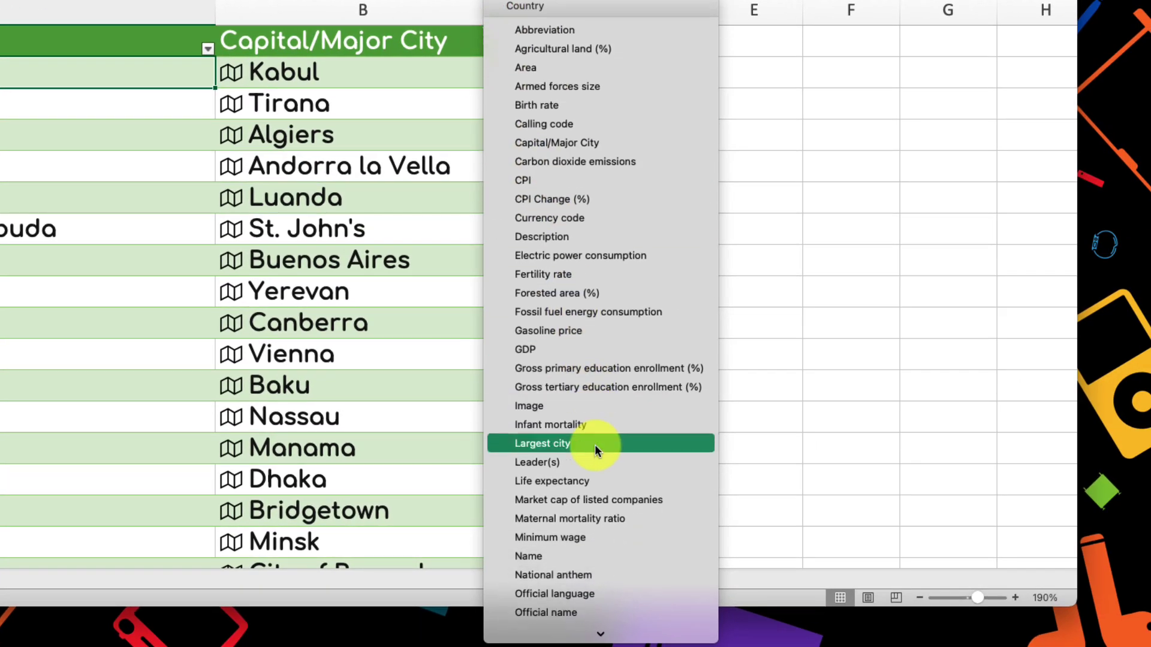
scroll(594, 444, "down", 5)
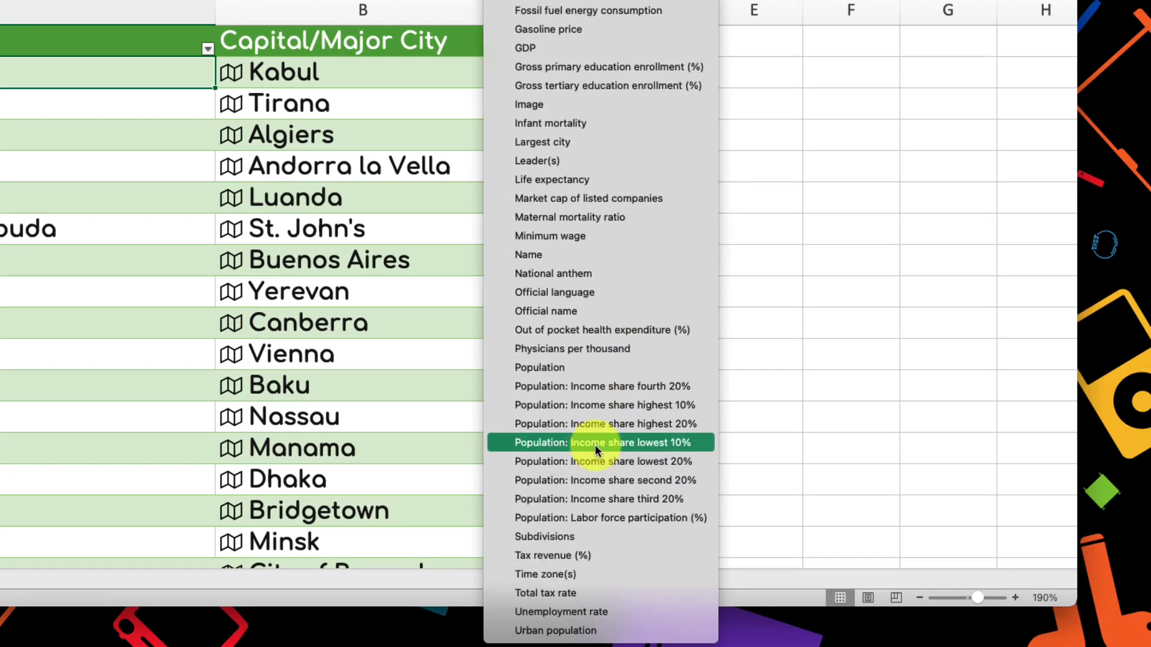
key("Down")
key("Down")
key("Down")
key("Down")
key("Down")
key("Down")
key("Down")
key("Down")
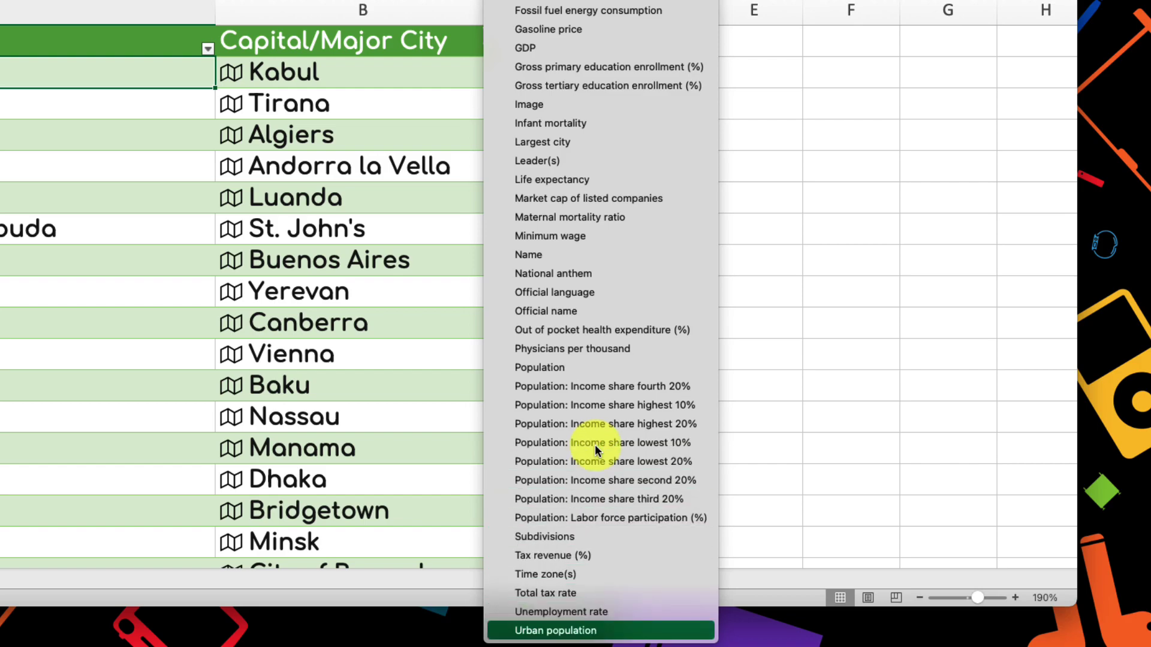
key("Up")
key("Up")
key("Up")
key("Up")
key("Up")
key("Up")
key("Up")
key("Up")
key("Up")
key("Up")
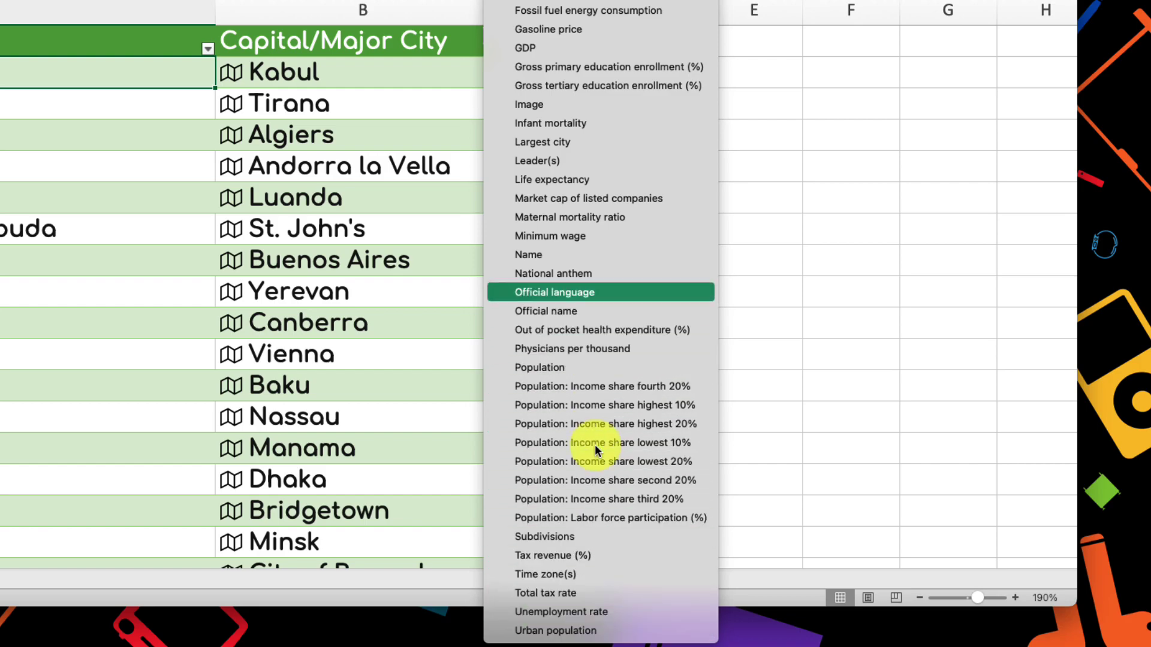
key("Up")
key("Up")
key("Up")
key("Up")
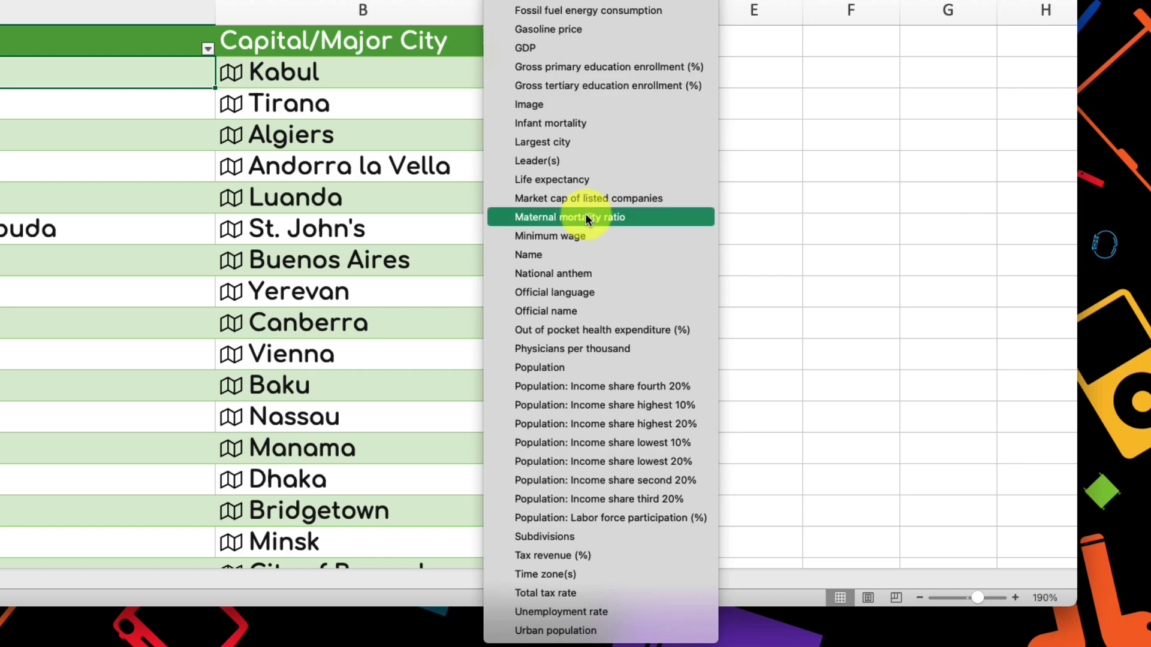
key("Up")
key("Up")
key("Up")
key("Down")
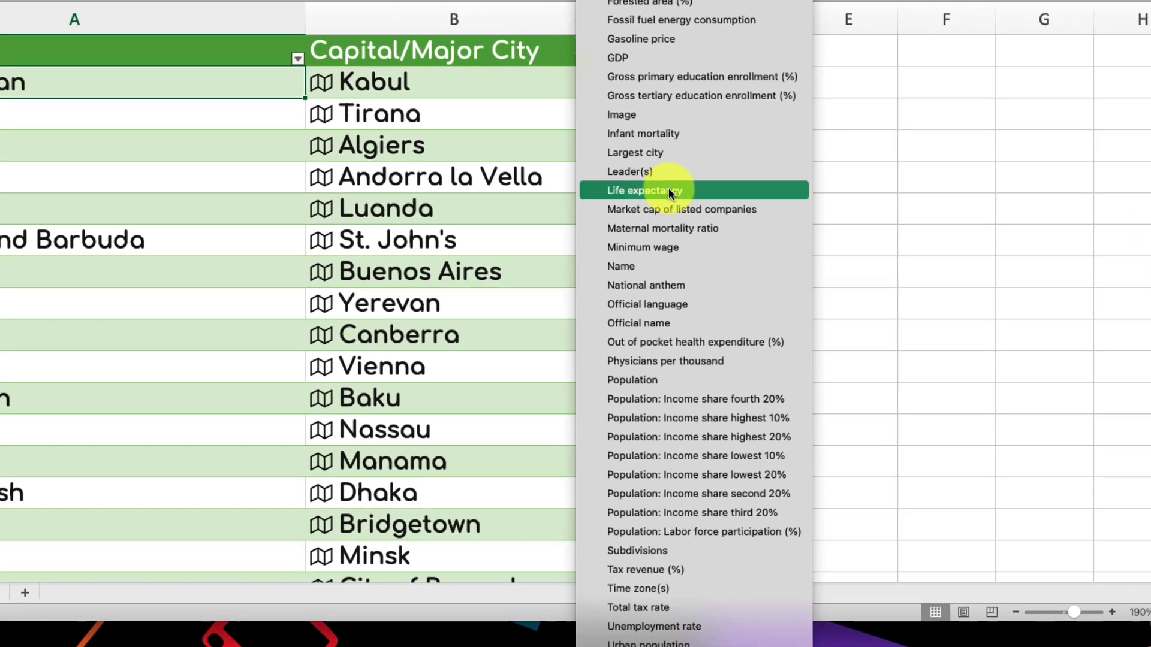
left_click(575, 177)
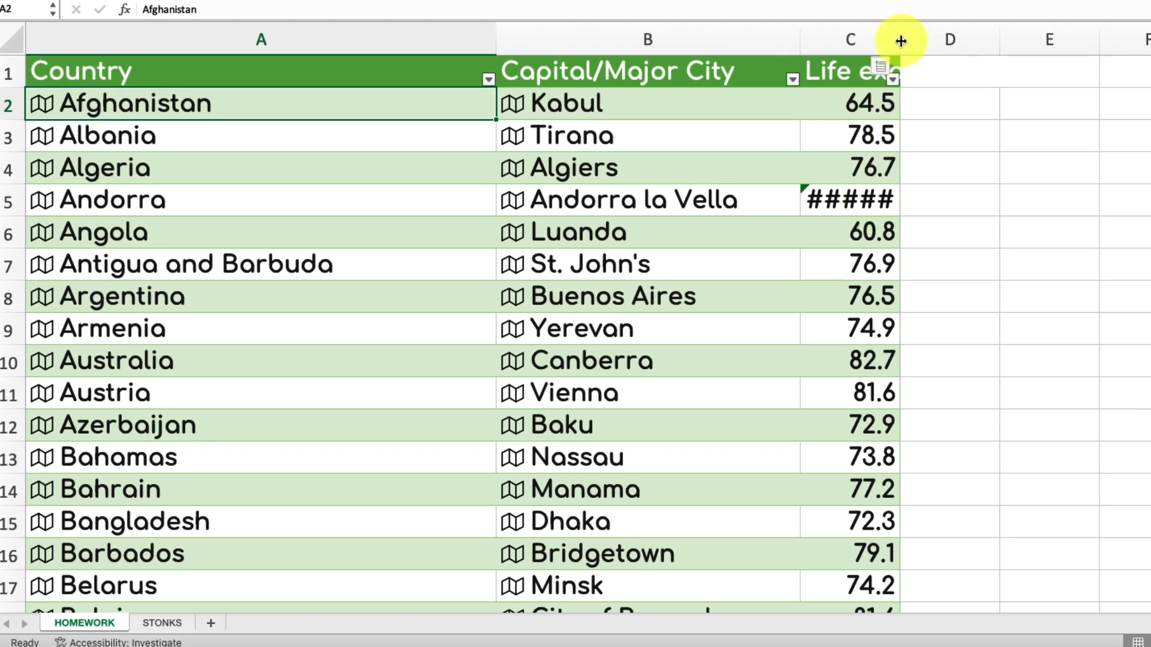
double_click(900, 40)
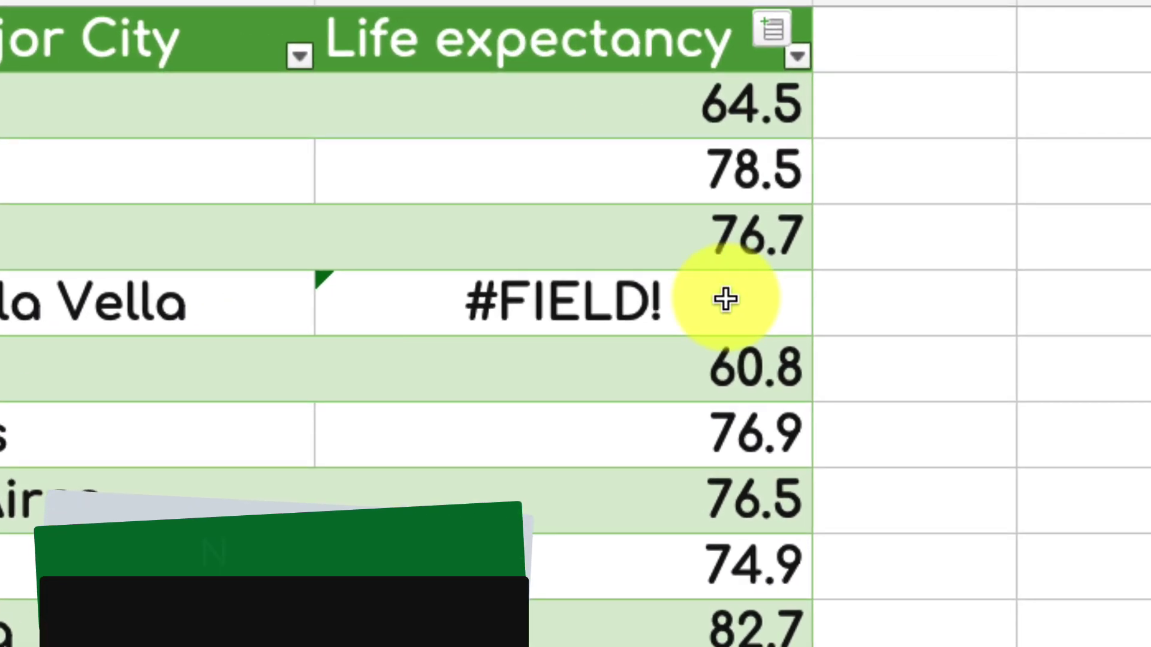
left_click(726, 301)
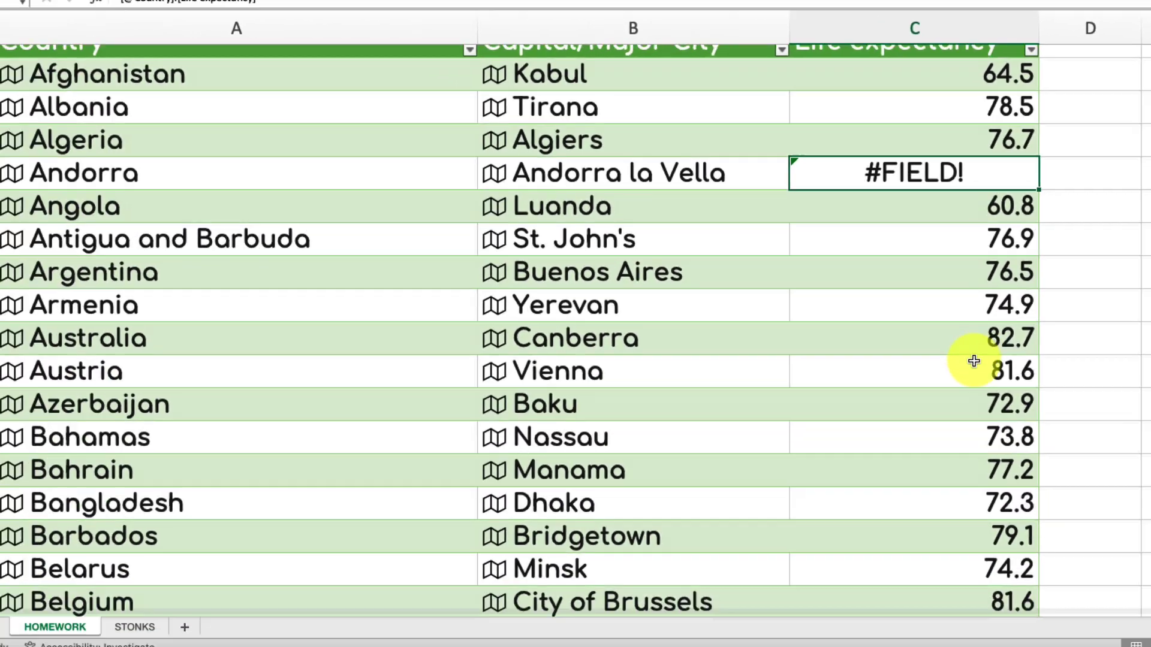
scroll(1000, 337, "down", 6)
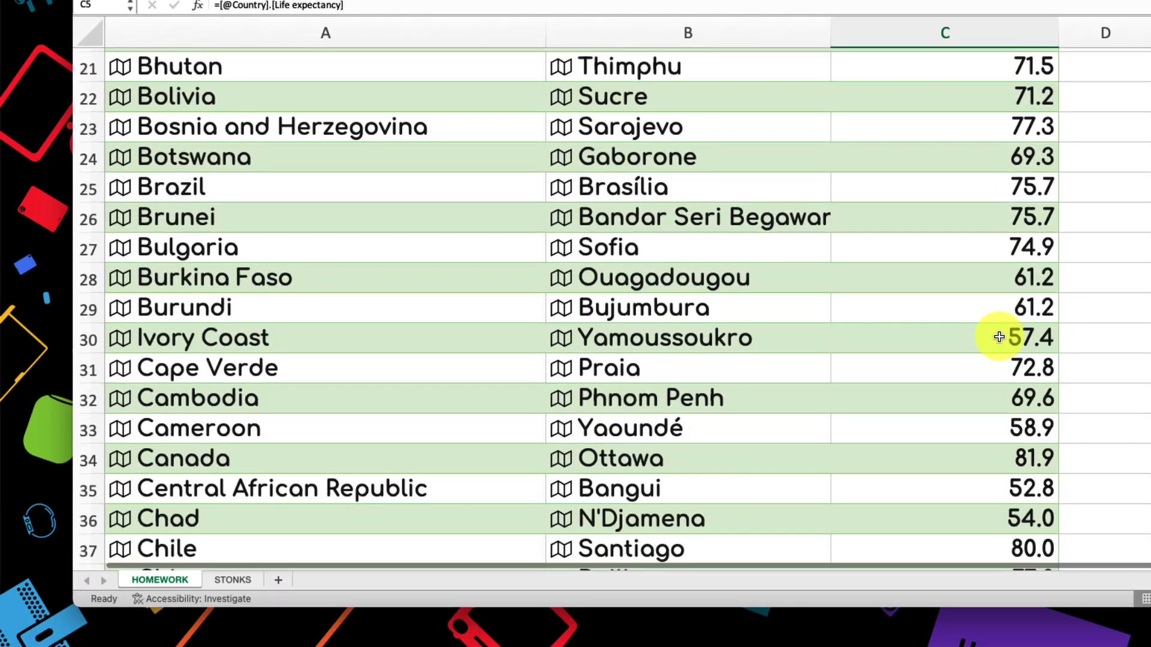
scroll(999, 338, "down", 3)
scroll(999, 337, "down", 5)
scroll(999, 337, "down", 3)
scroll(999, 337, "down", 3)
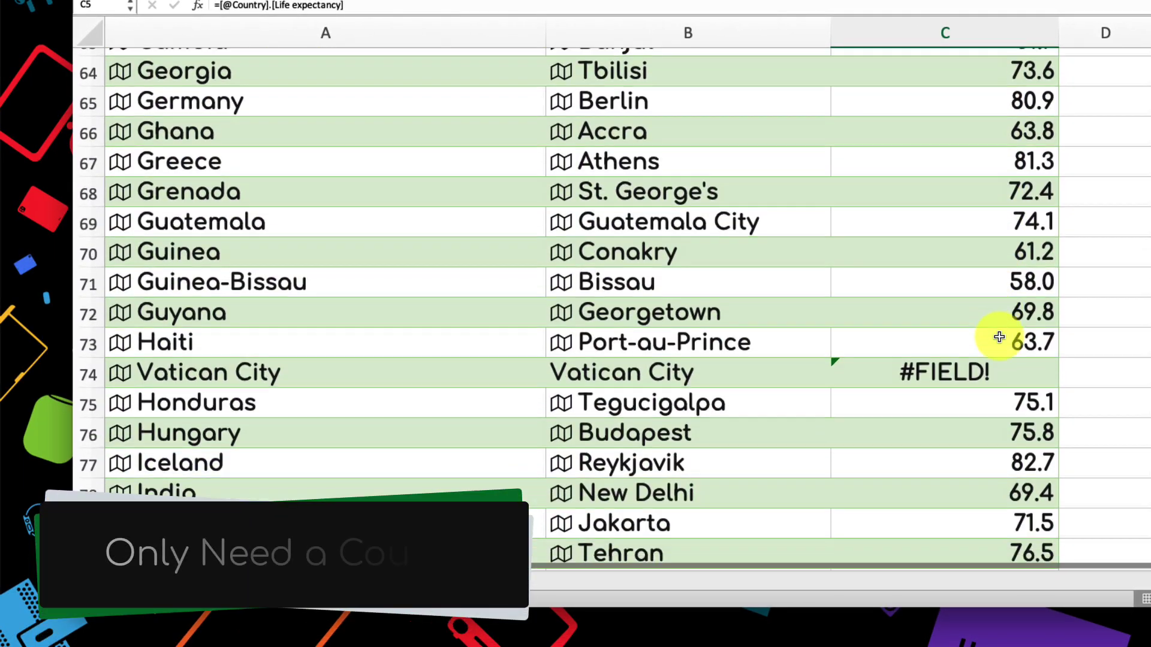
scroll(999, 337, "up", 7)
scroll(998, 337, "up", 14)
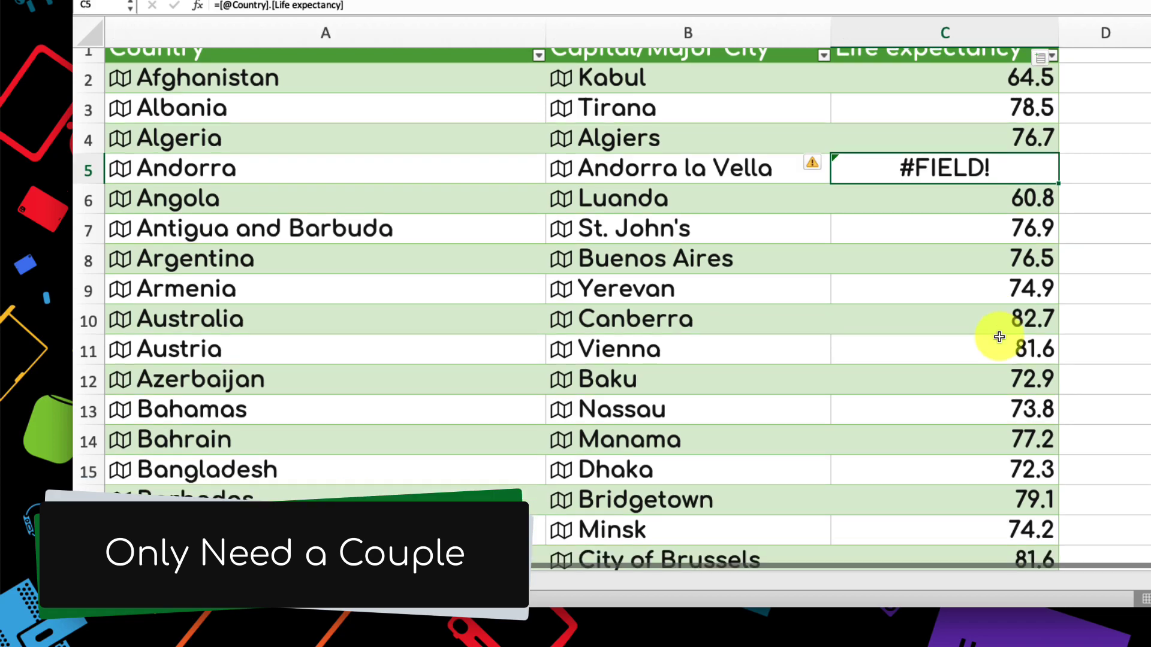
scroll(999, 337, "up", 1)
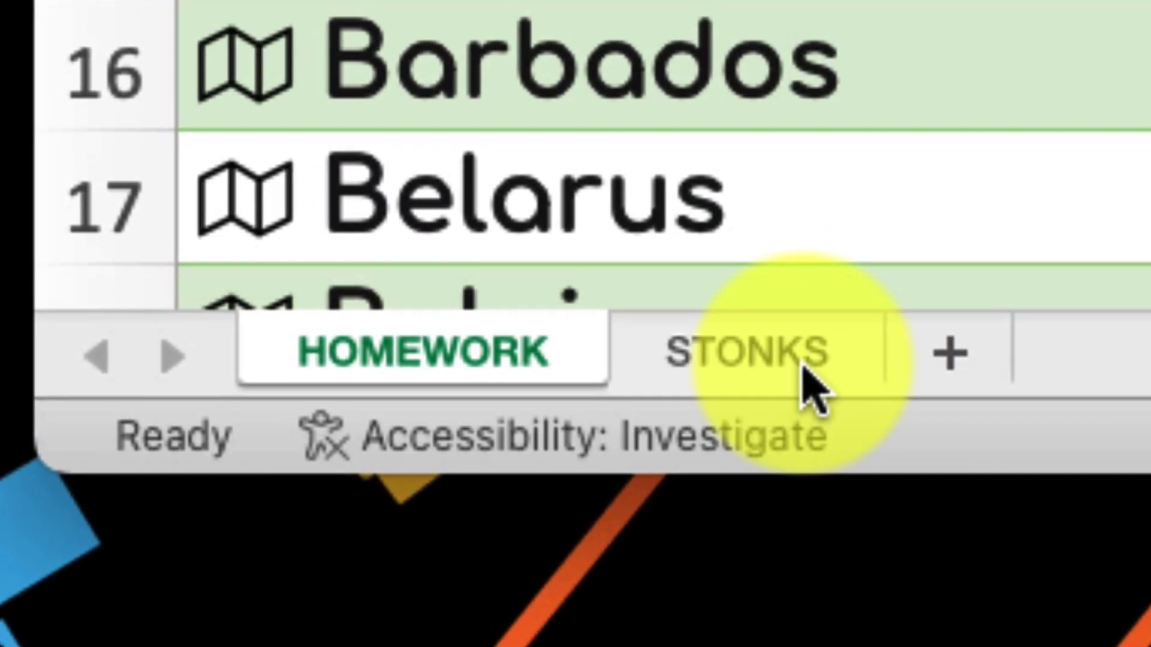
Step: Open the STONKS sheet and select tickers MSFT through DDOG in A2:A6
left_click(814, 387)
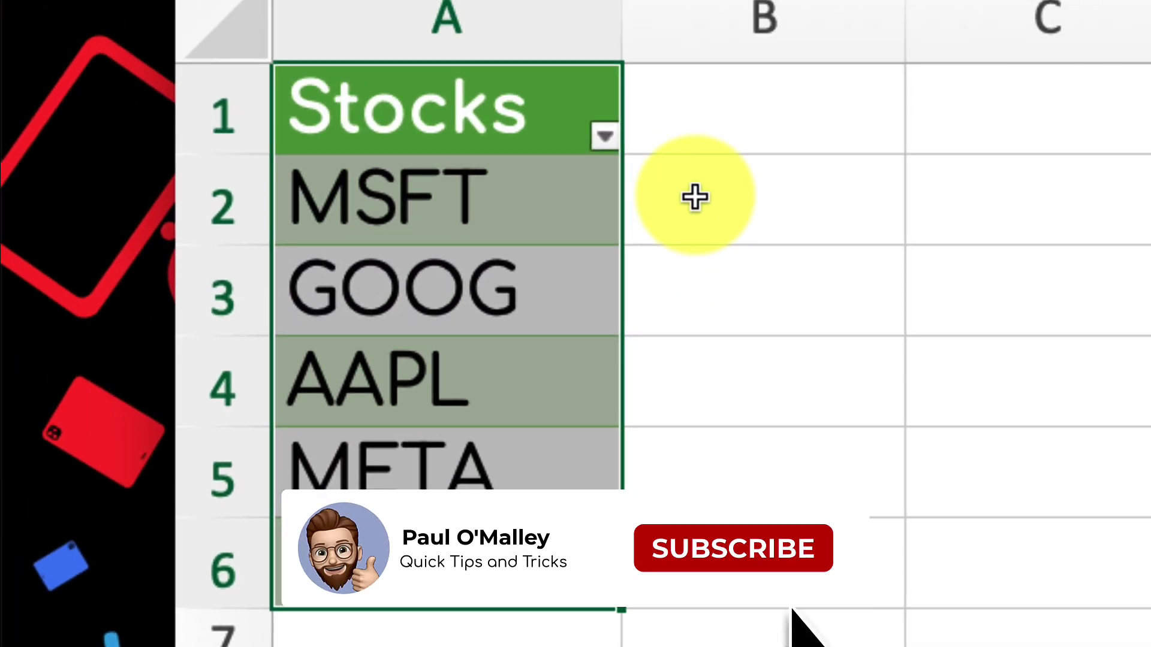
left_click(695, 197)
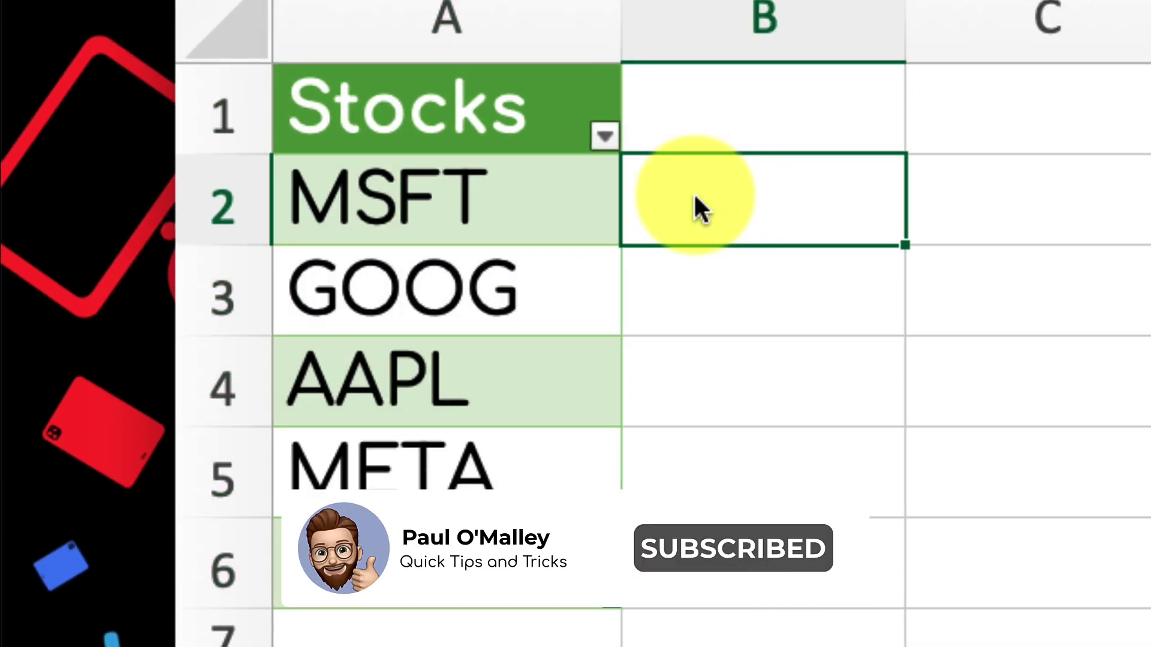
left_click(538, 220)
key("ctrl+shift+Down")
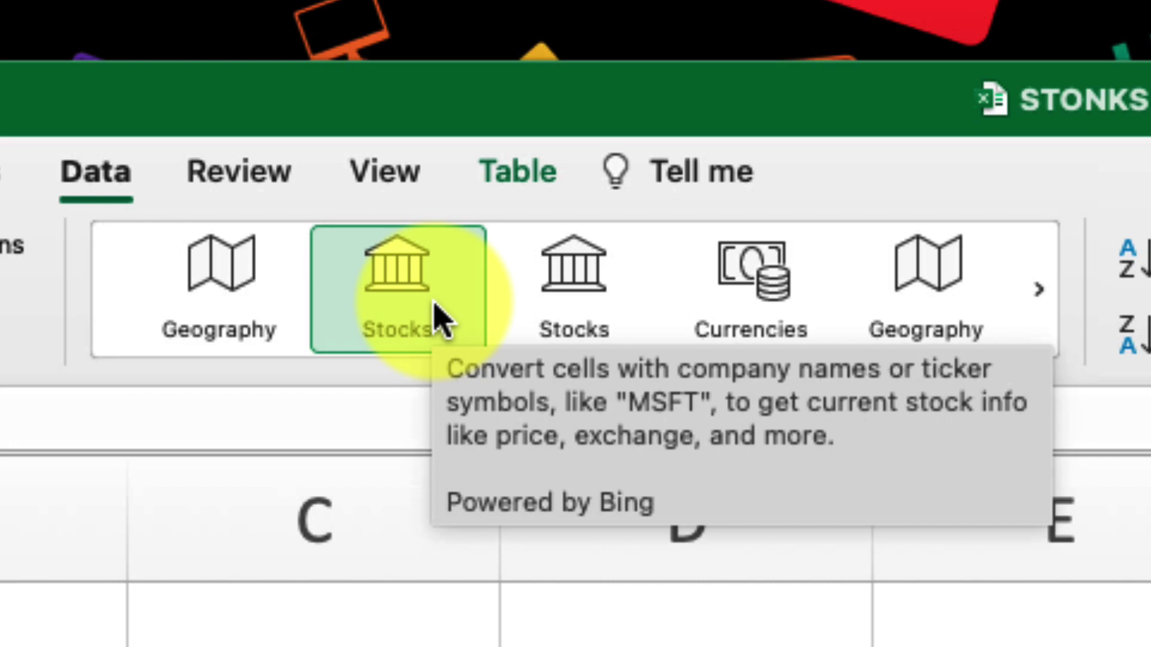
Step: Convert the tickers to Stocks, autofit column A, and view Datadog's card
left_click(441, 317)
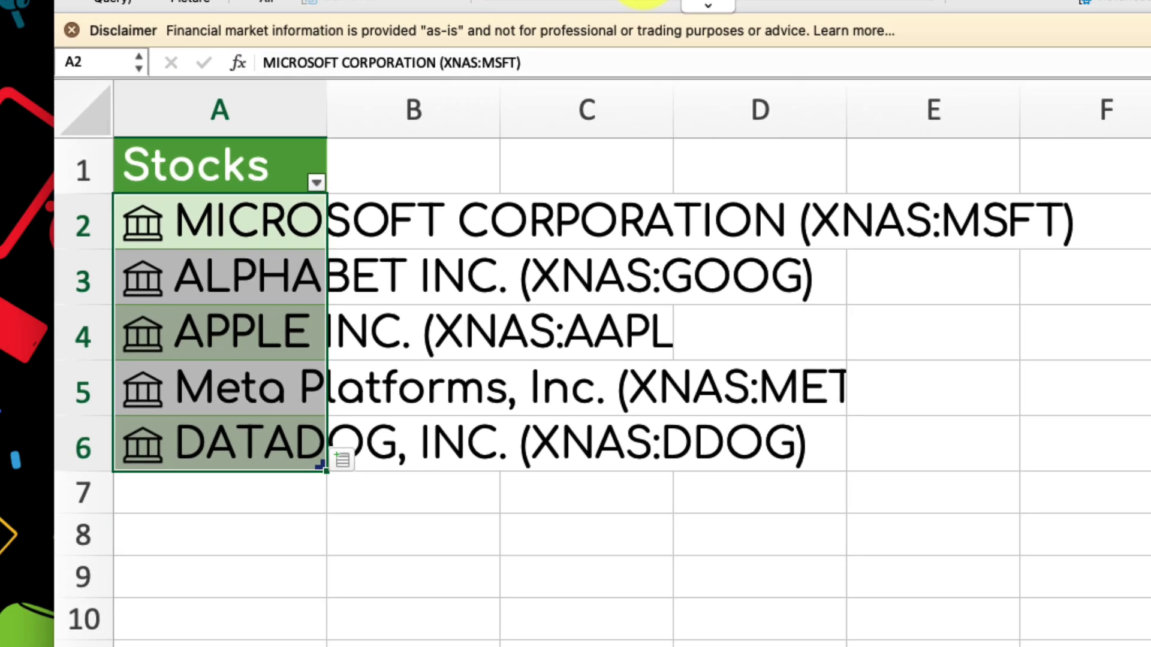
double_click(326, 116)
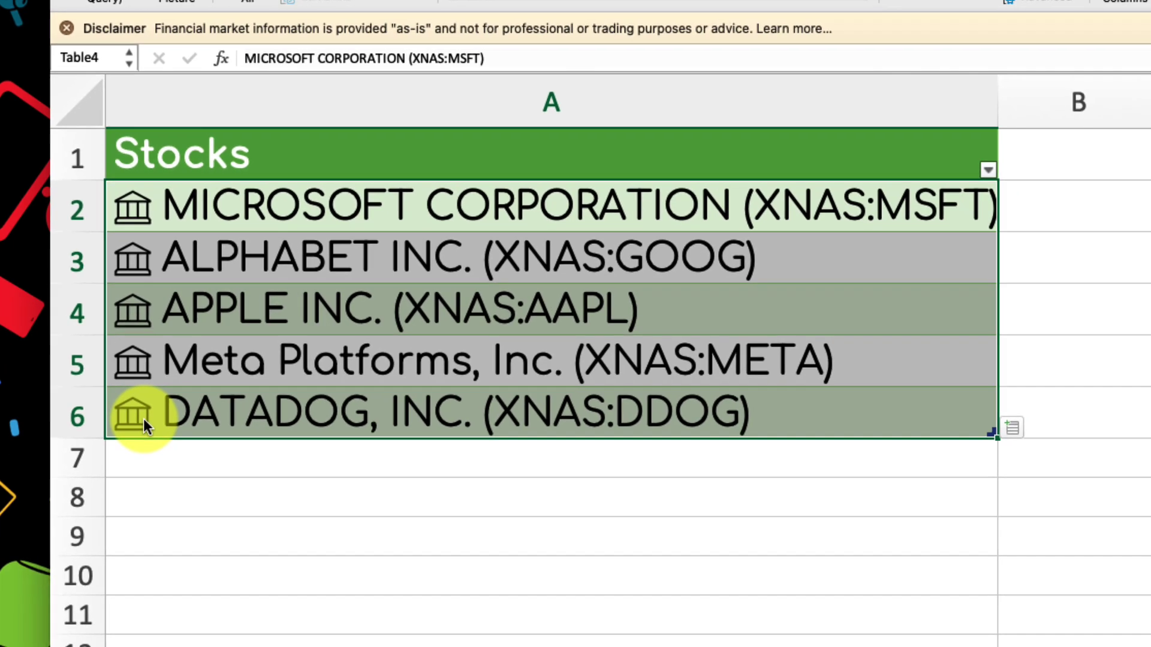
left_click(118, 346)
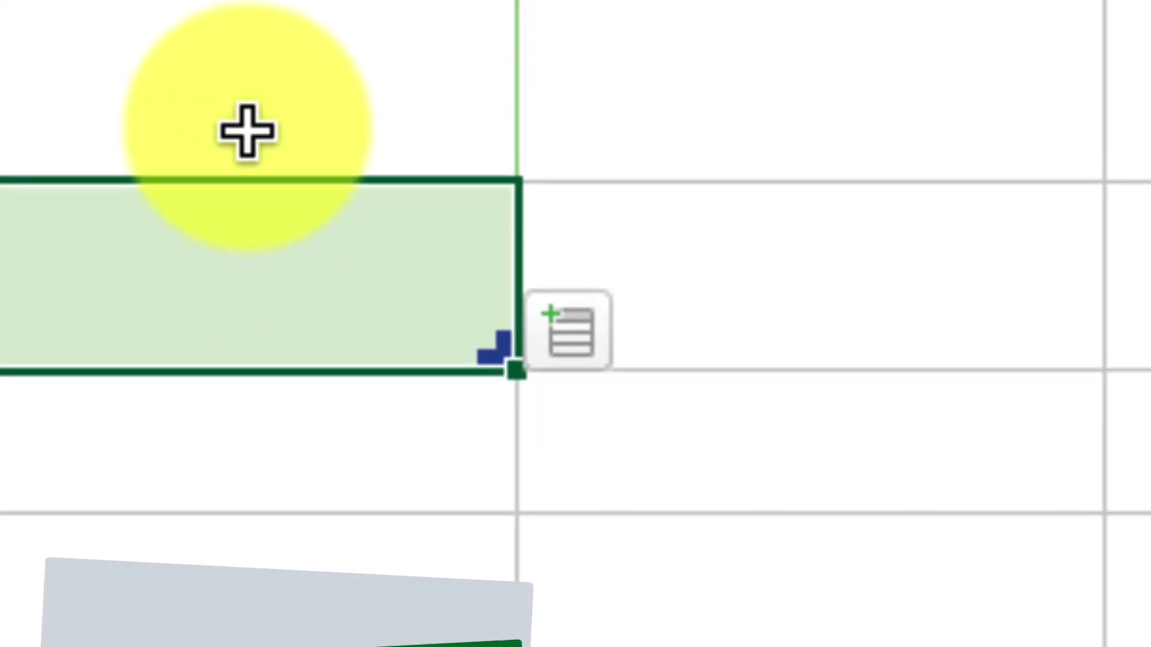
Step: Insert the Price field as column B and autofit it to show prices
left_click(605, 351)
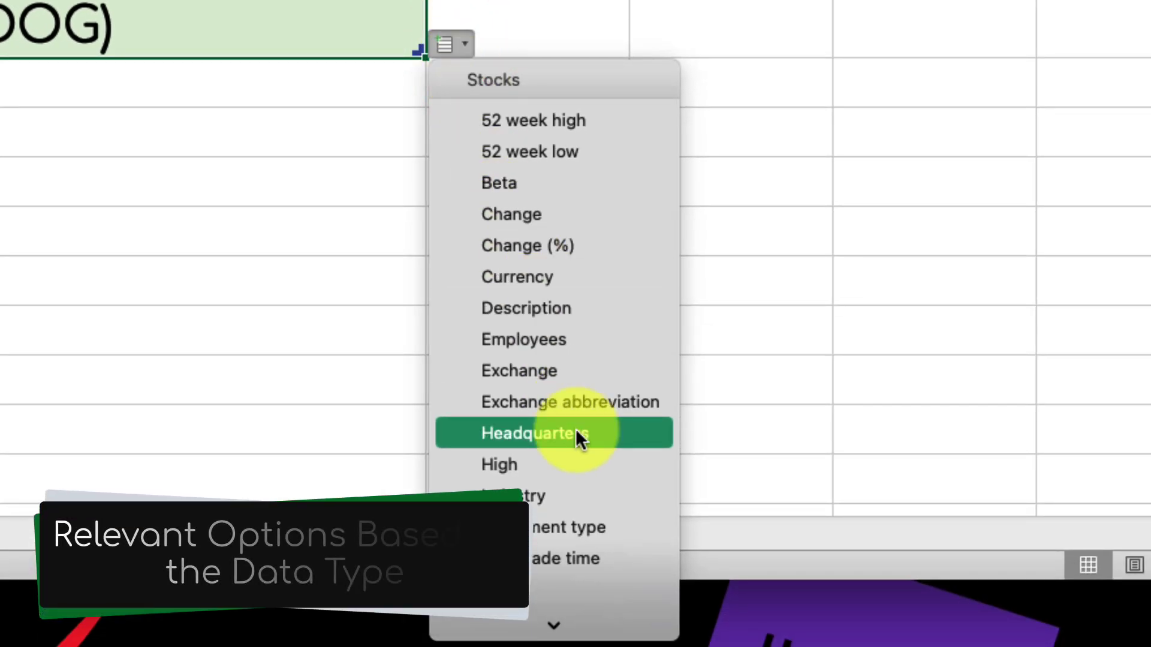
scroll(576, 429, "down", 5)
scroll(576, 429, "down", 3)
key("Down")
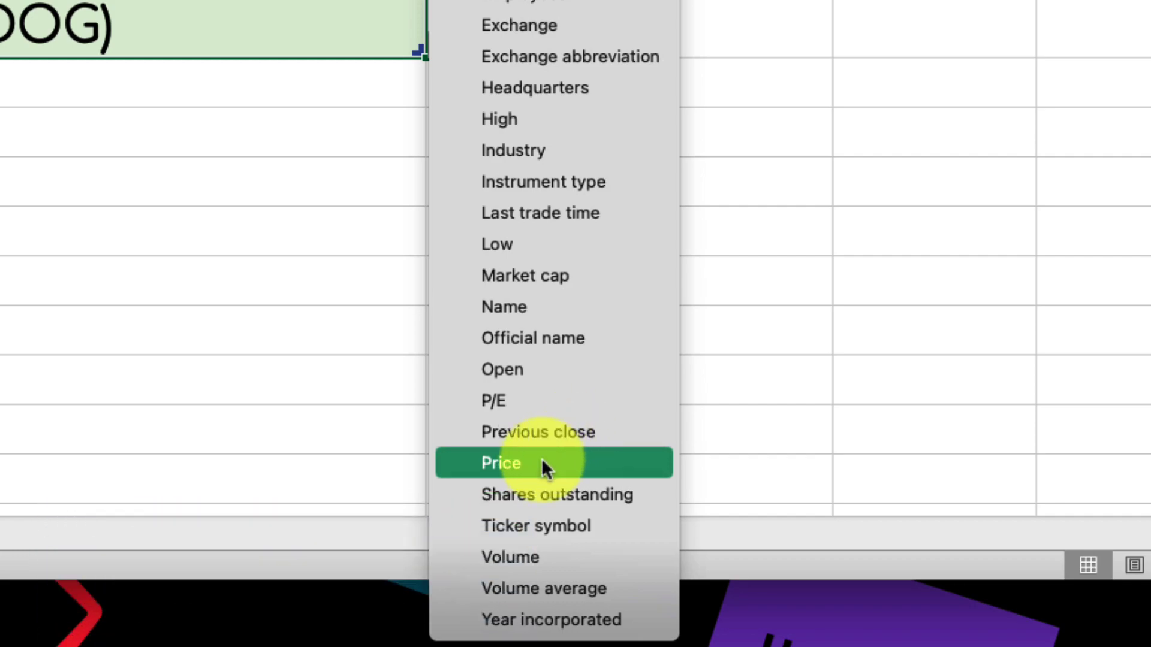
left_click(536, 464)
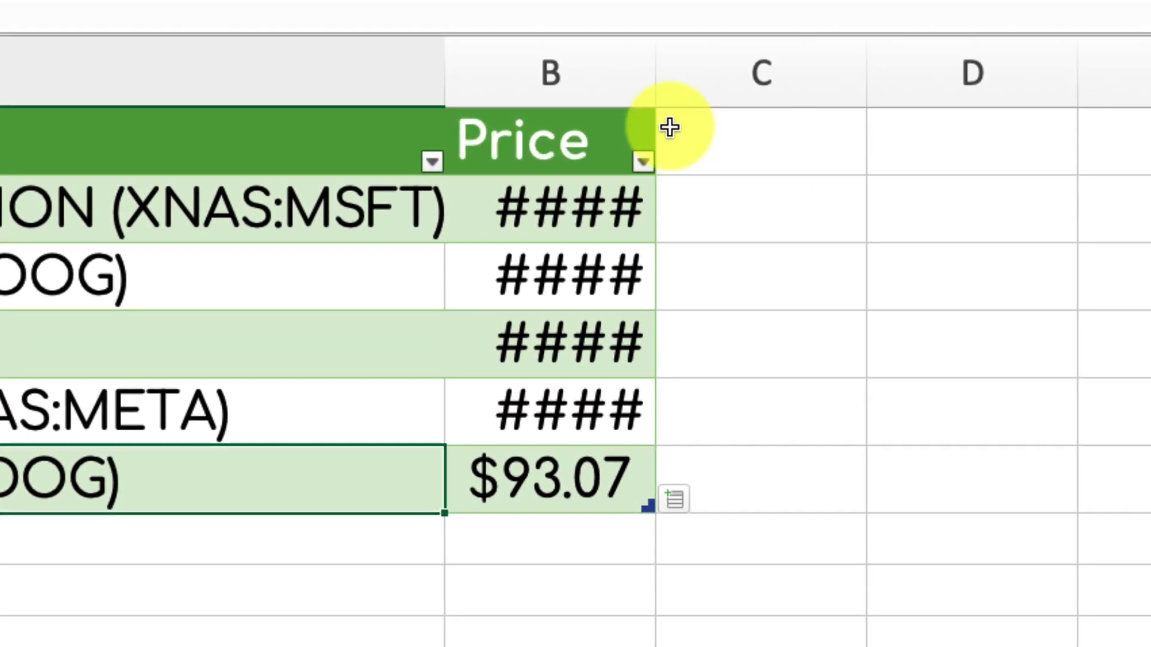
double_click(660, 65)
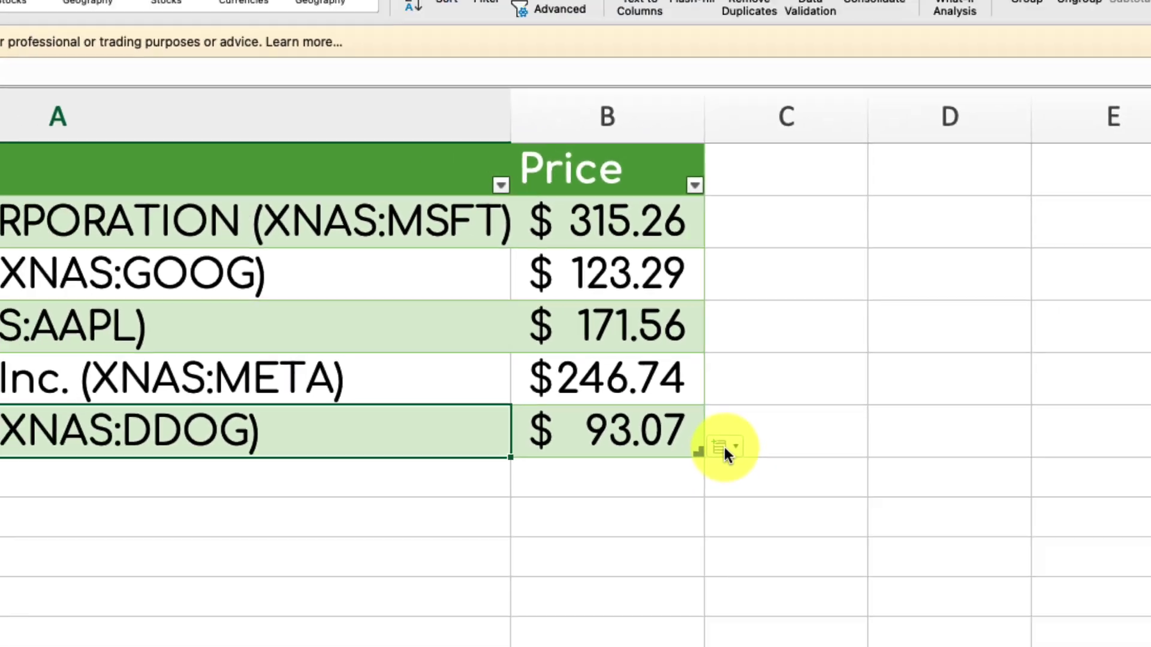
Step: Insert Market cap as column C, autofit it, and select Datadog's price cell
left_click(723, 447)
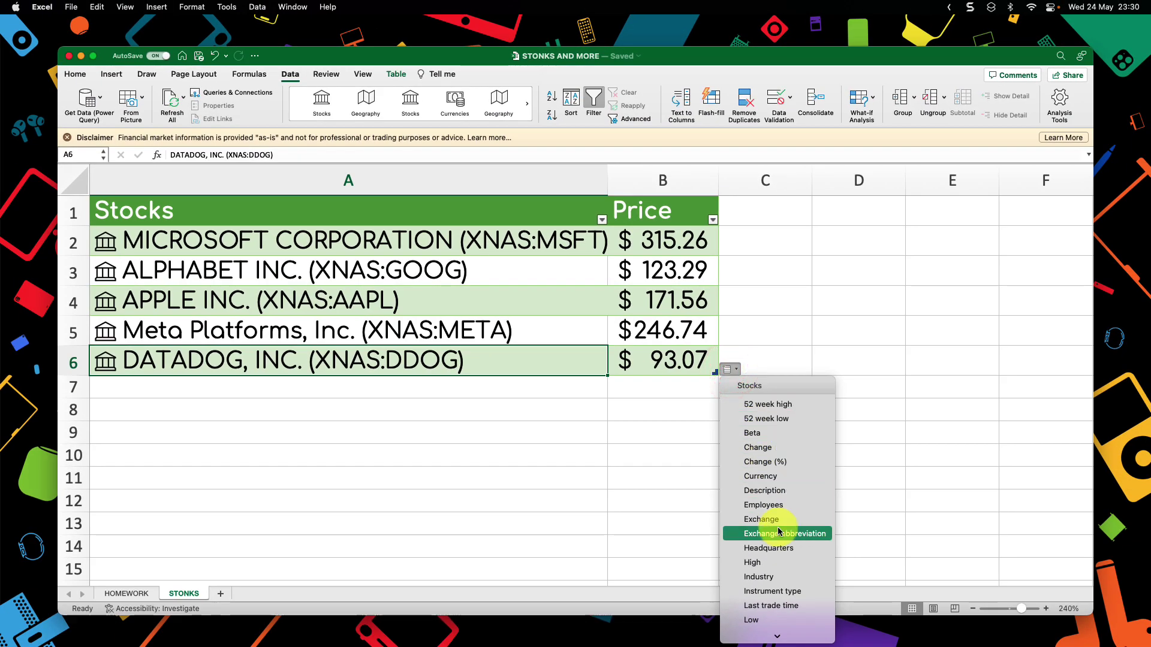
scroll(779, 532, "down", 5)
scroll(778, 532, "down", 1)
key("Up")
key("Up")
key("Up")
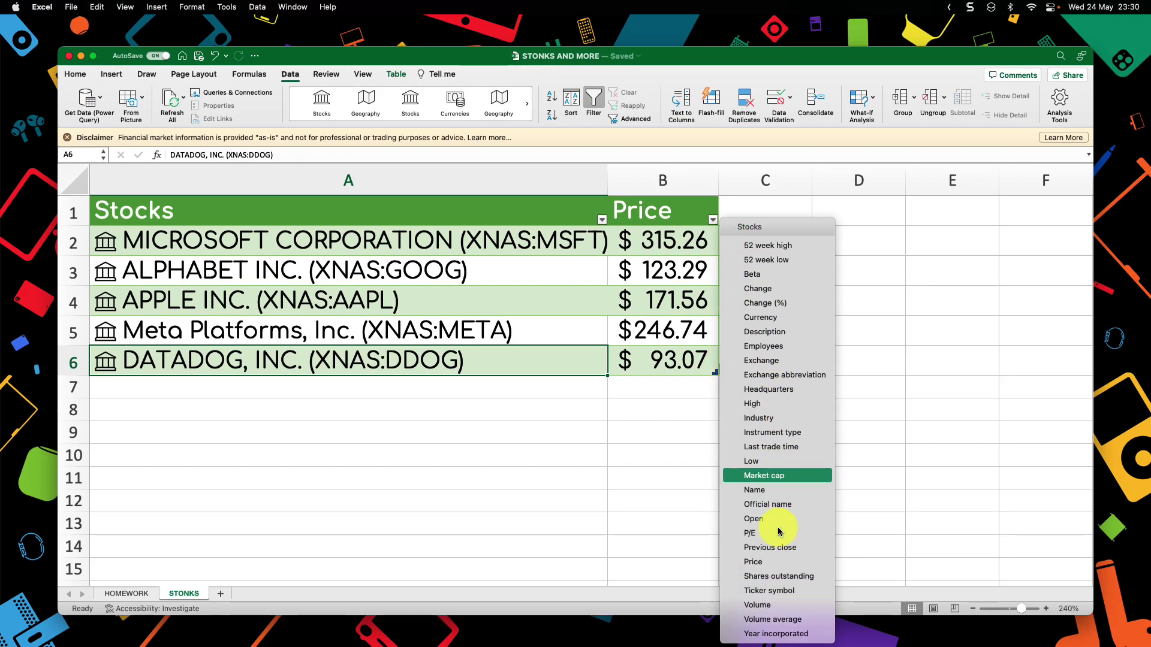
key("Return")
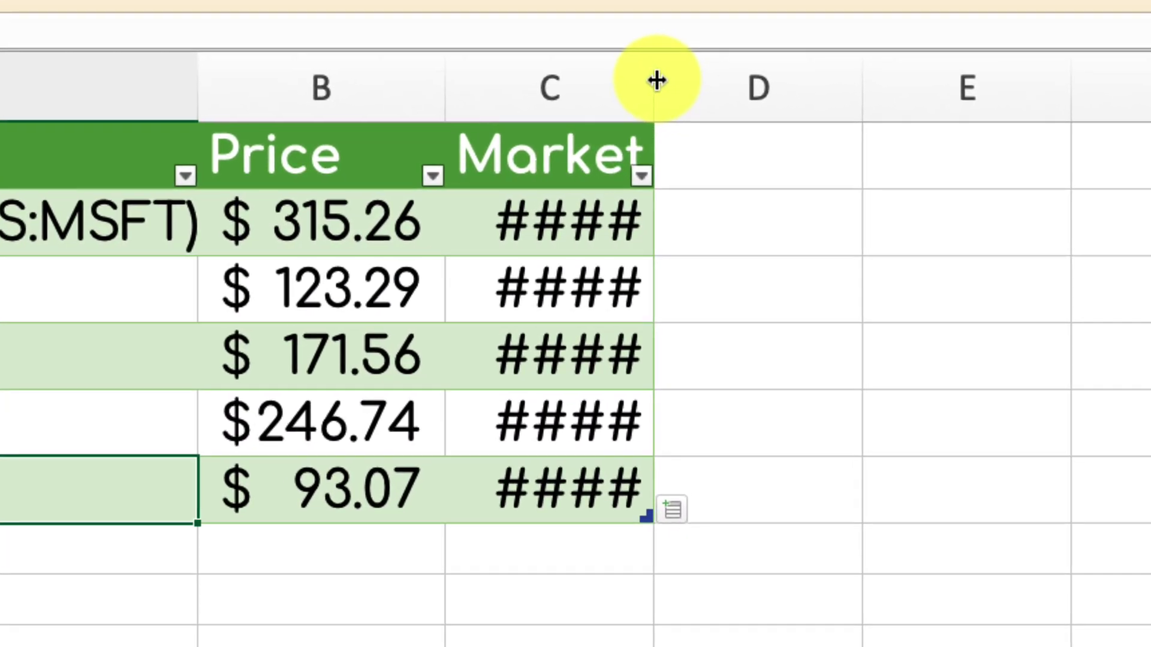
double_click(657, 82)
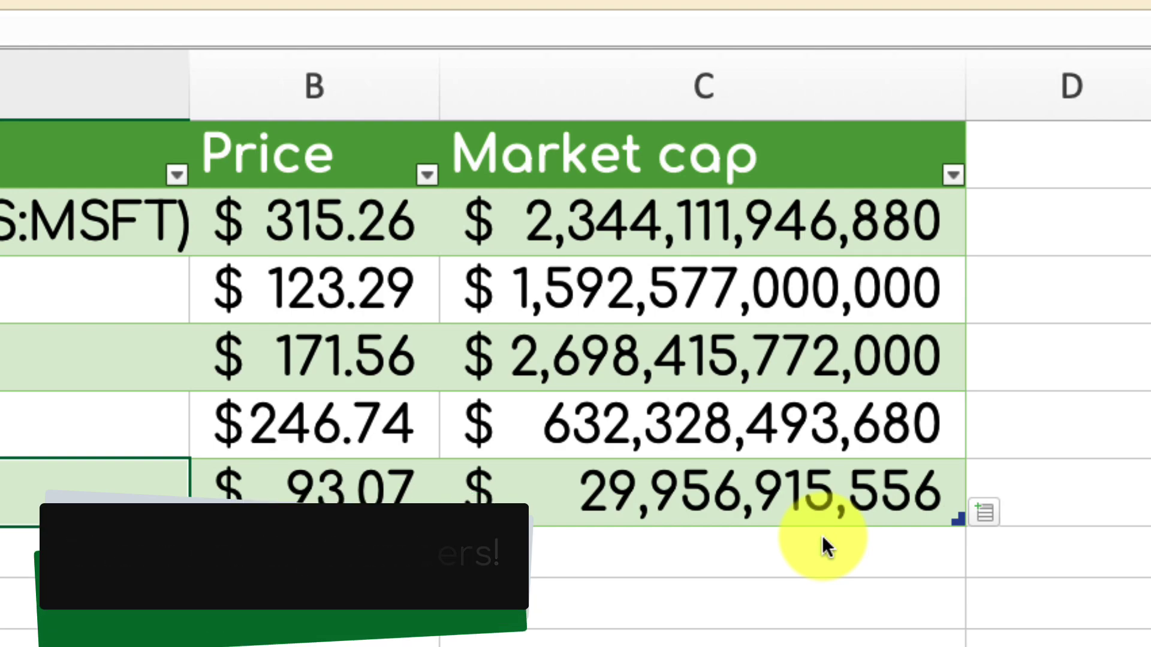
left_click(336, 514)
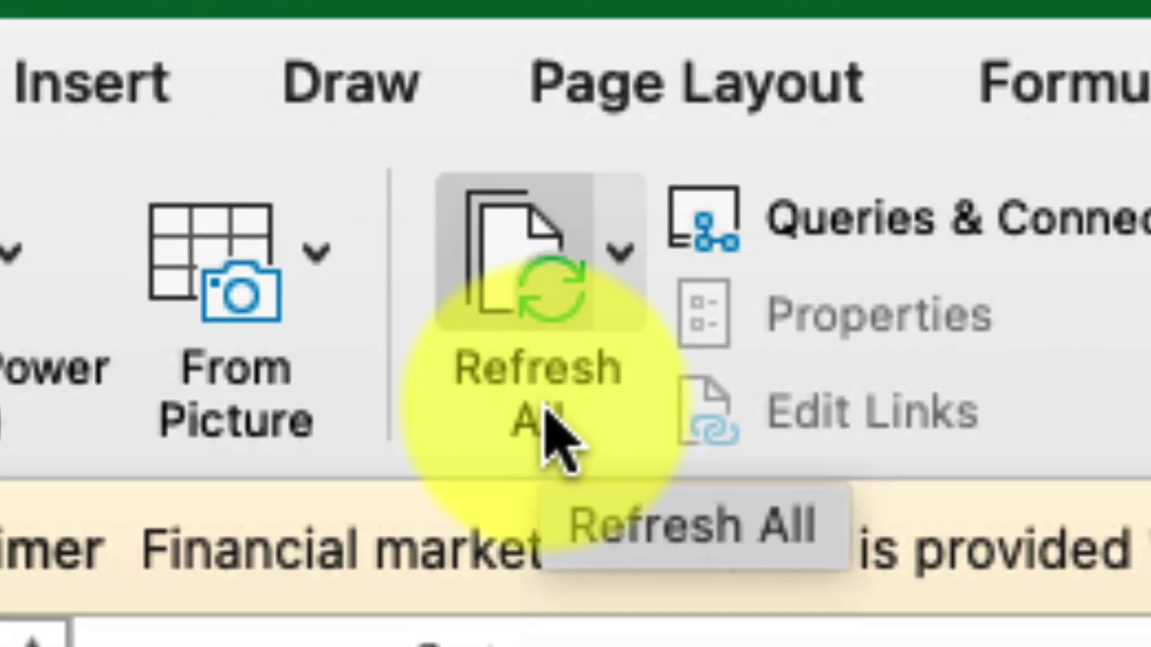
Step: Refresh All so Datadog shows $93.30, autofit column C, and return to HOMEWORK
left_click(515, 224)
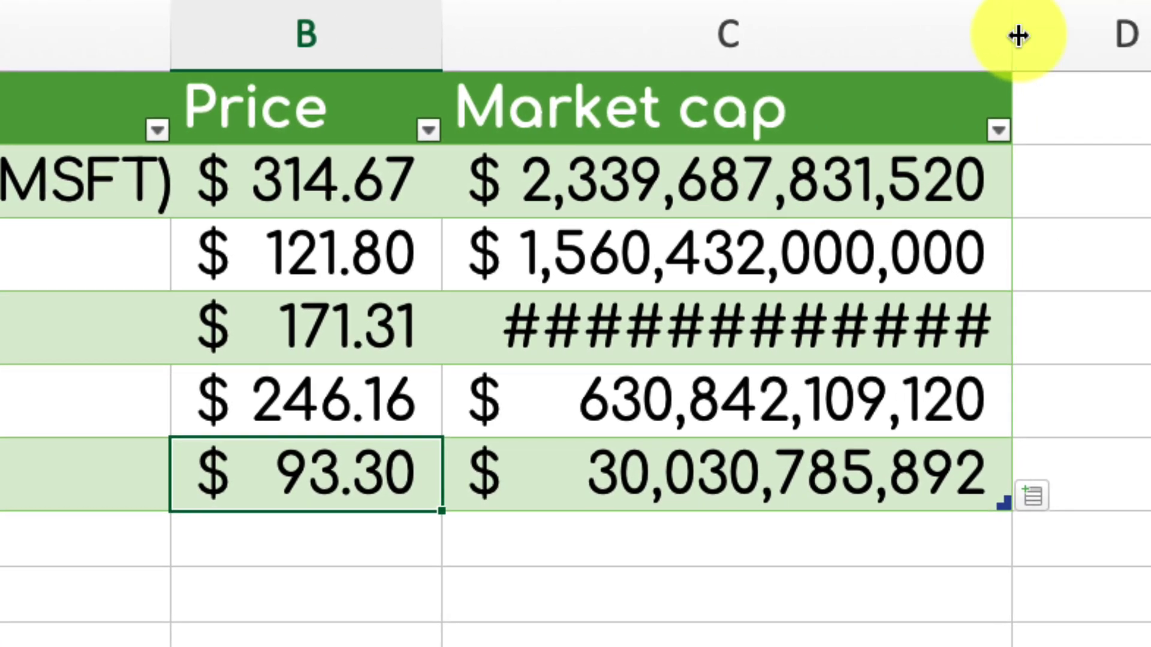
double_click(1016, 36)
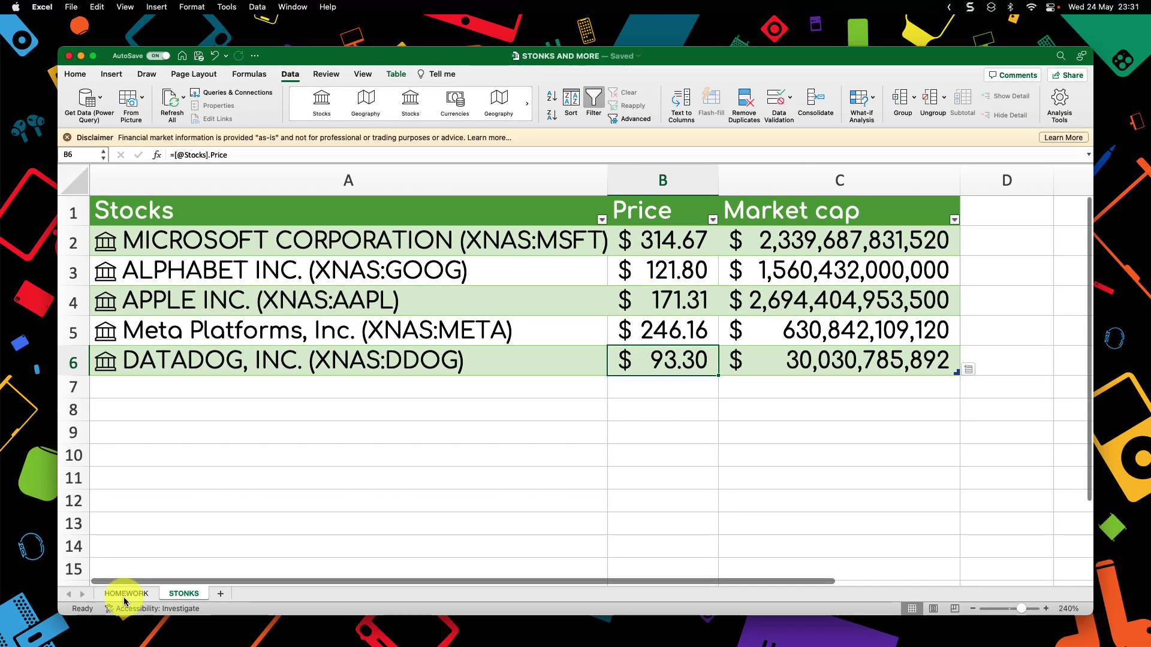
left_click(125, 597)
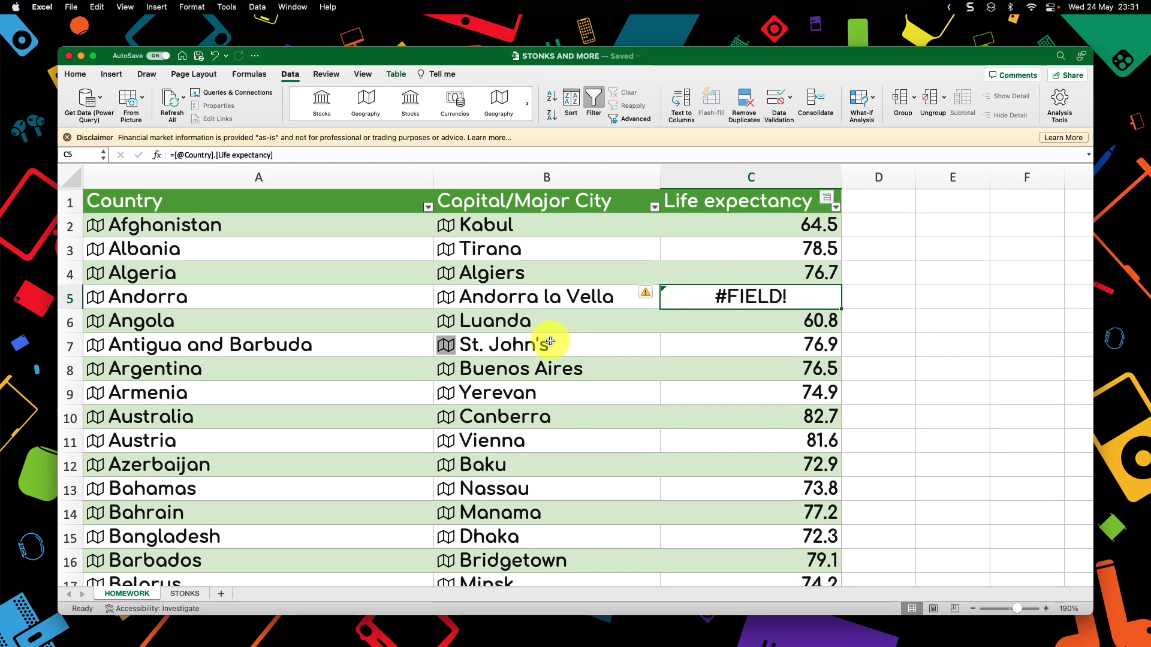
Step: Hide the Excel workbook window with Cmd+H, leaving only Finder's bare desktop visible
key("super+h")
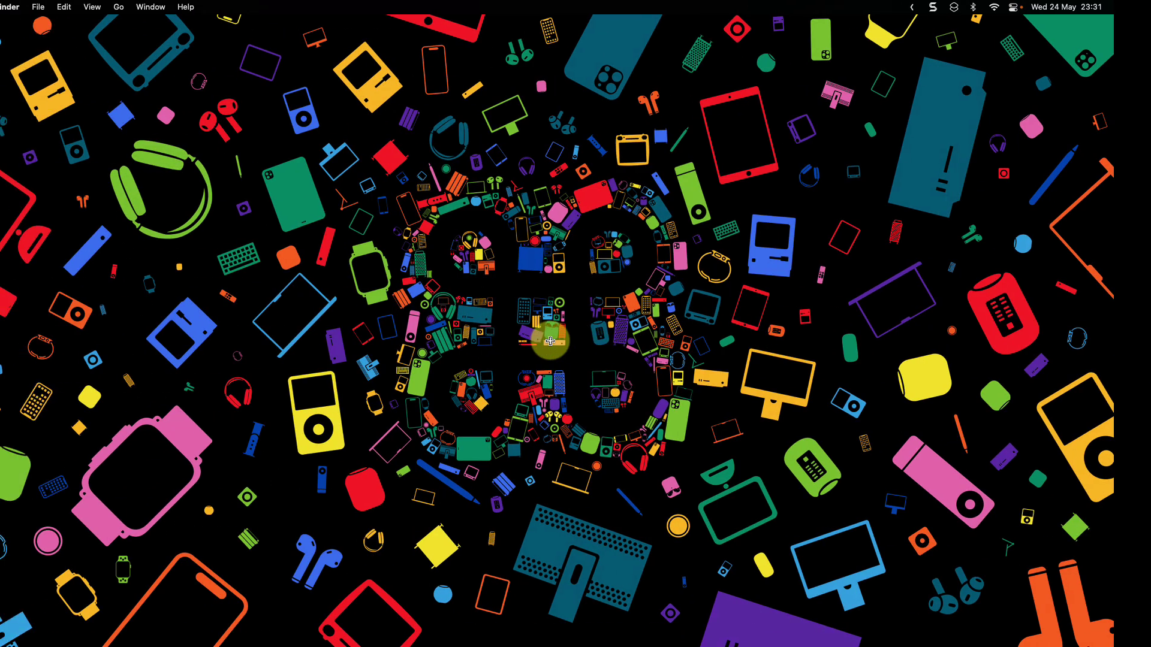